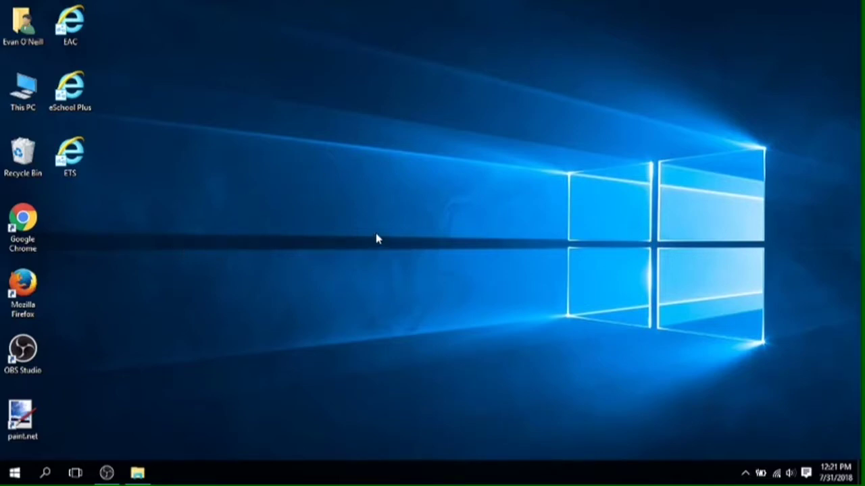
# - Open This PC from the desktop, showing its six folders plus ZENworks Agent and Local Disk (C:)
pyautogui.doubleClick(27, 91)
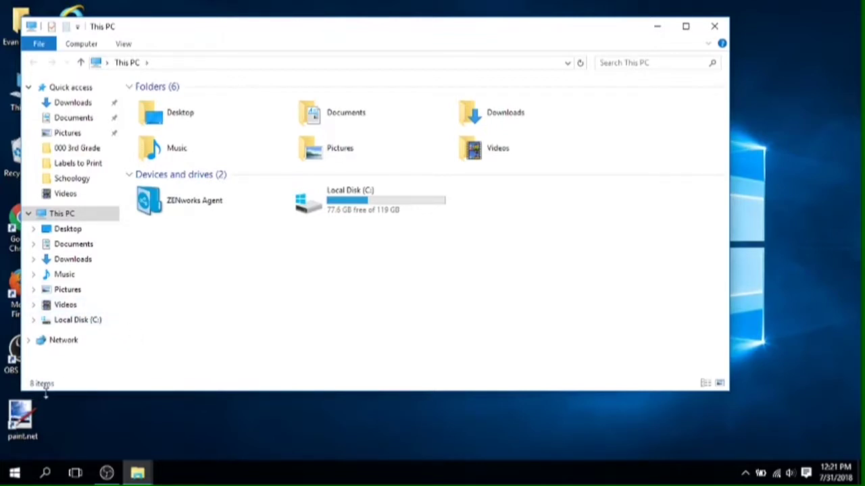
# - Launch Drive File Stream from Start > All apps and bring up its sign-in panel
pyautogui.click(18, 475)
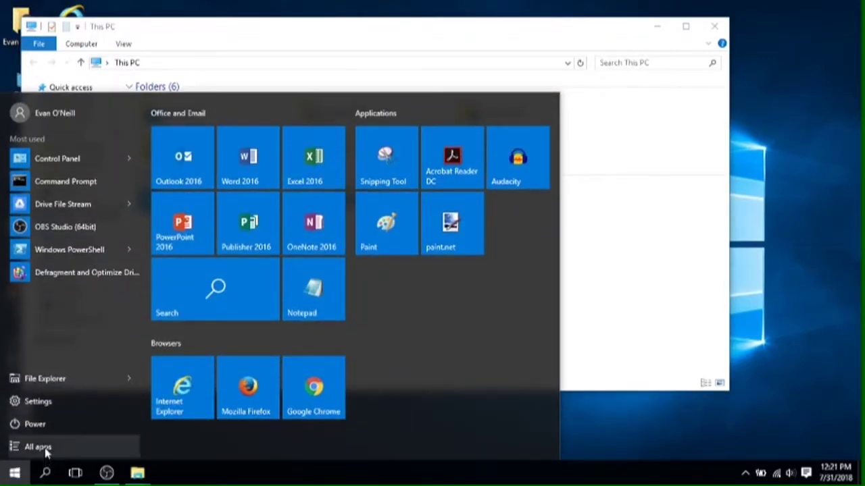
pyautogui.click(38, 447)
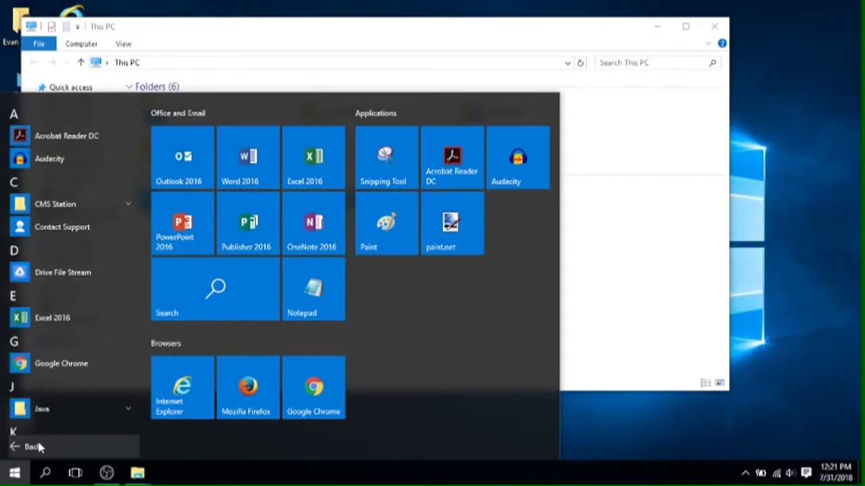
pyautogui.click(38, 276)
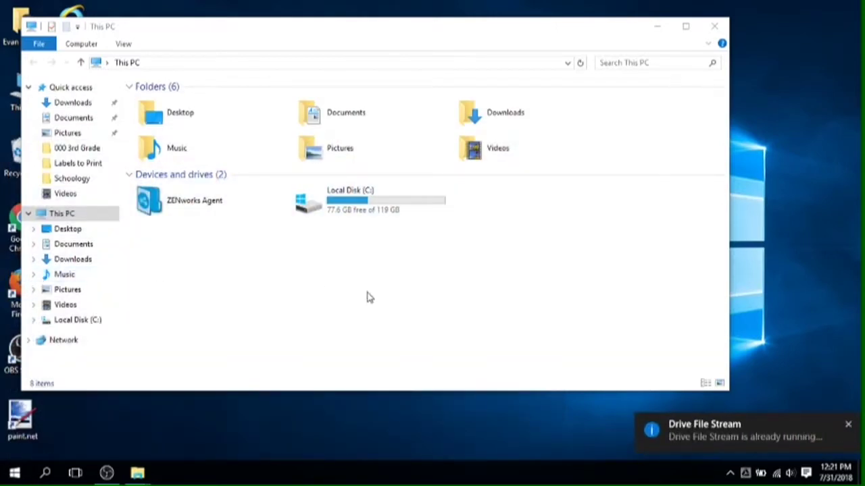
pyautogui.click(724, 431)
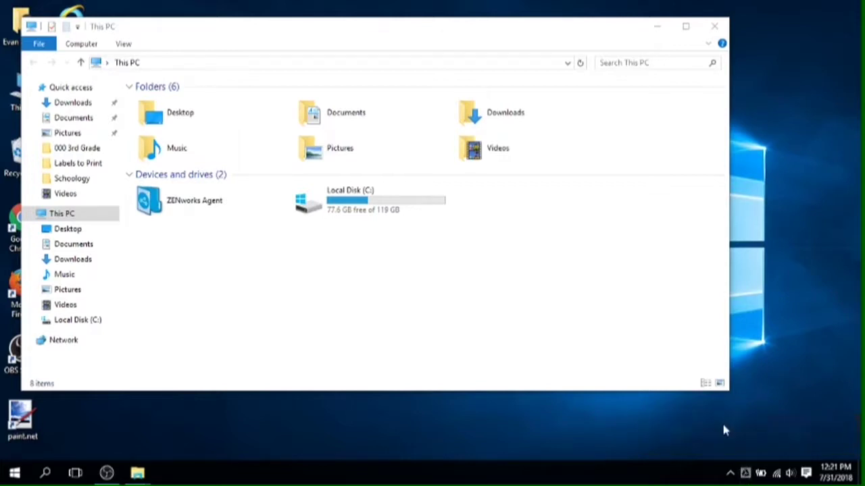
pyautogui.click(745, 474)
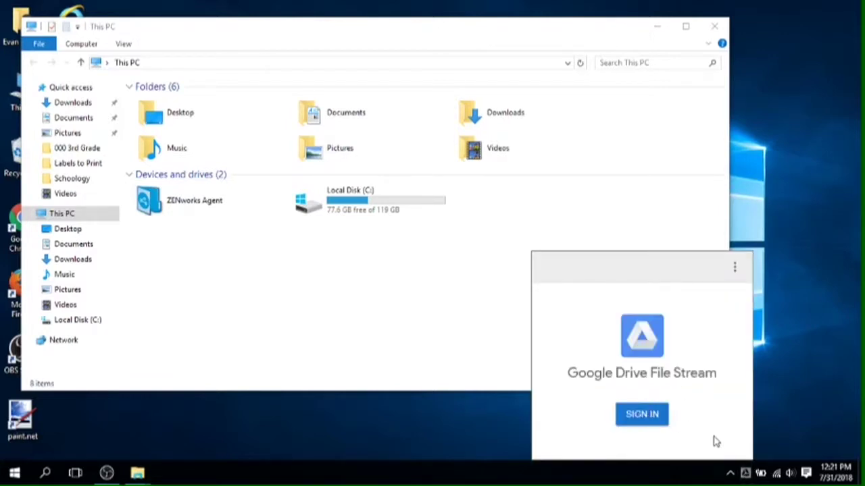
# - Sign in to Drive File Stream with the school account's e-mail address and password
pyautogui.click(642, 414)
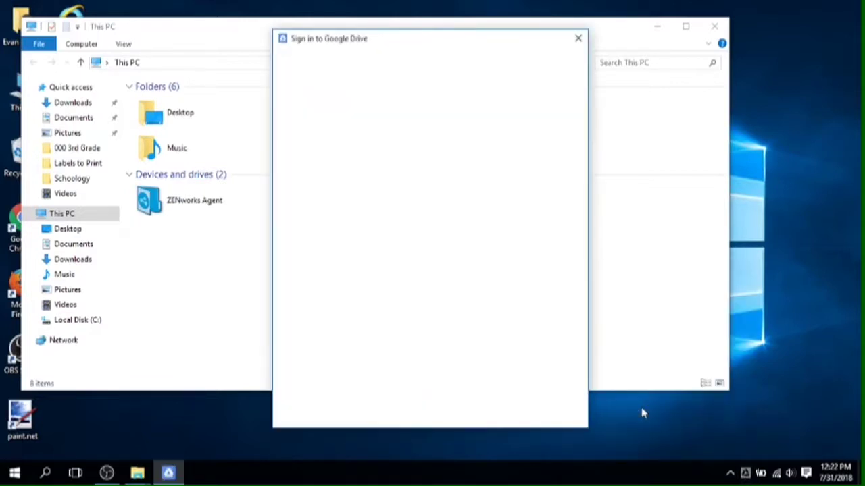
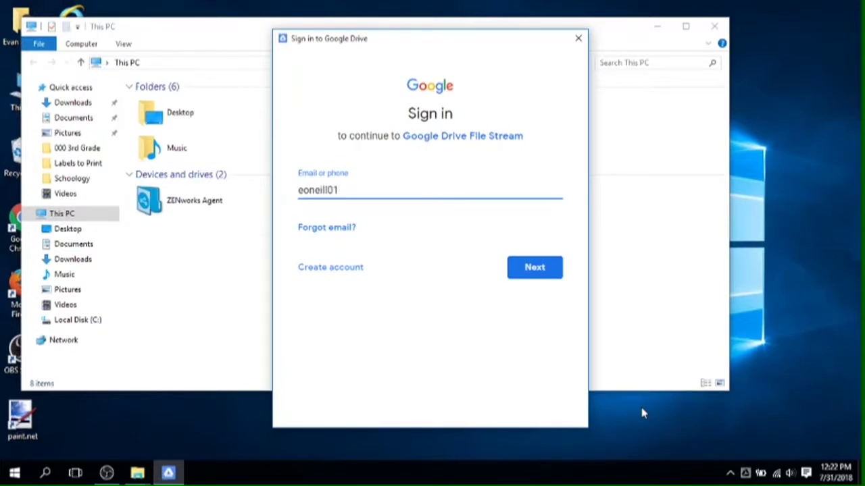
pyautogui.click(535, 268)
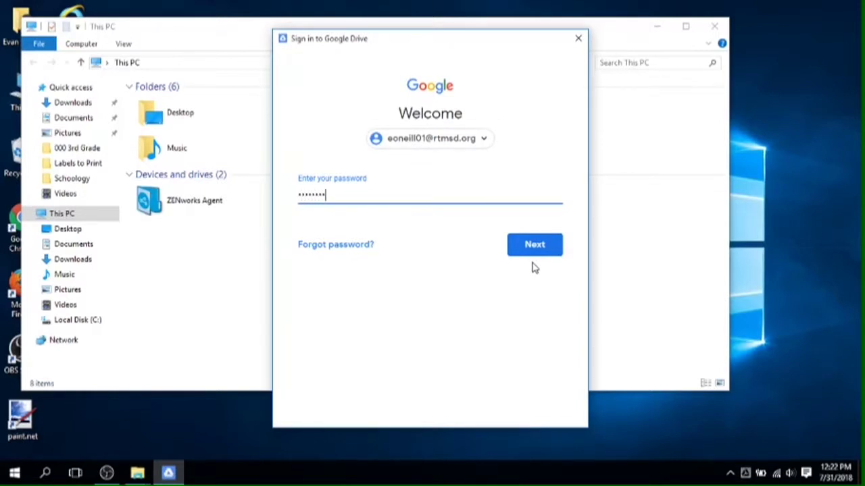
pyautogui.press('Return')
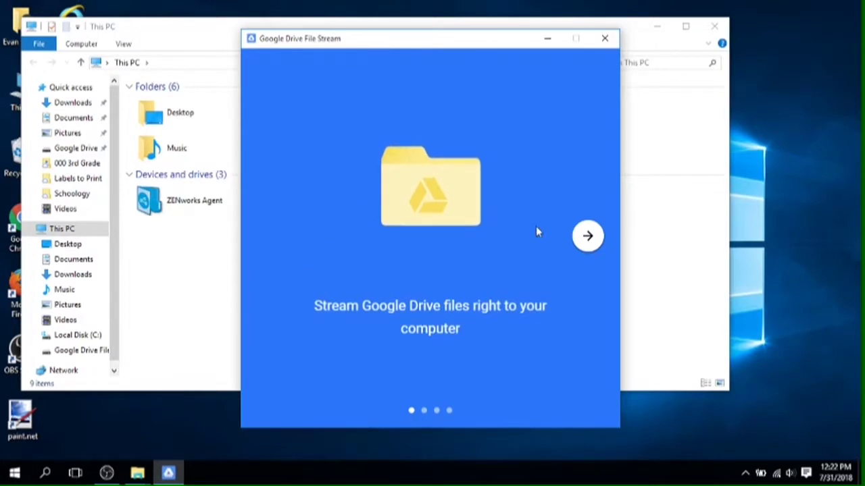
# - Advance through the three welcome slides and choose to open the Drive in Explorer
pyautogui.click(588, 238)
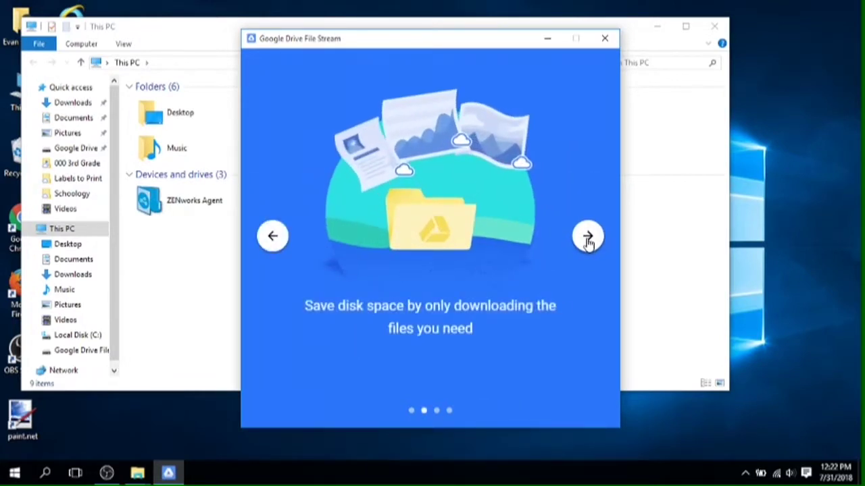
pyautogui.click(588, 238)
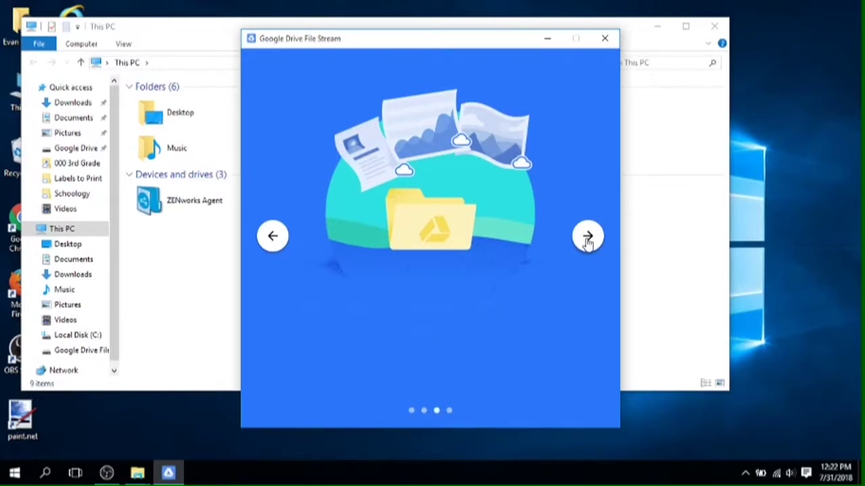
pyautogui.click(588, 237)
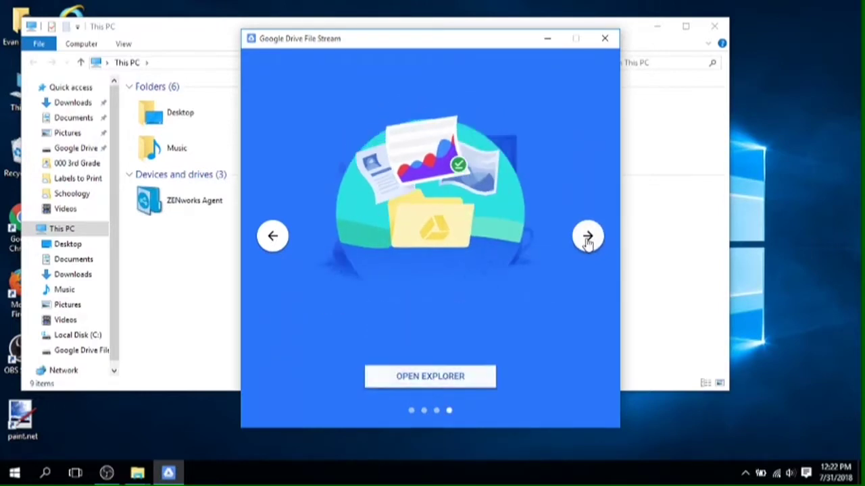
pyautogui.click(411, 376)
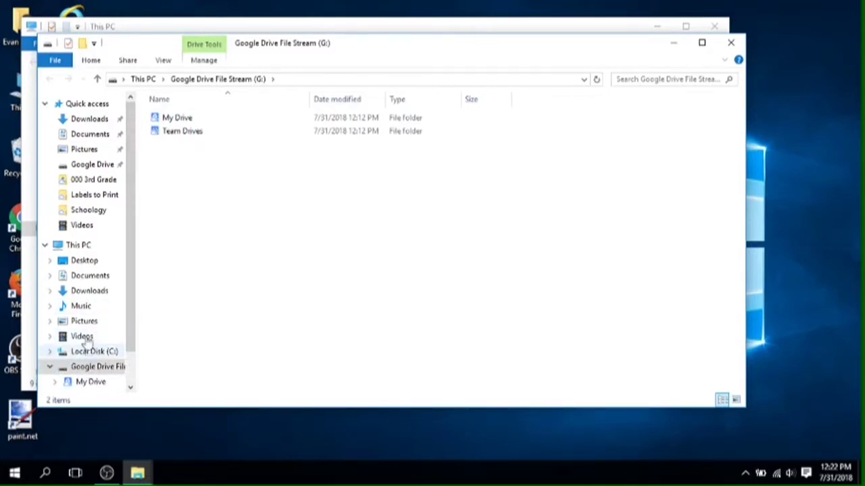
# - Go to the Google Drive File Stream (G:) drive under This PC and open My Drive
pyautogui.click(79, 247)
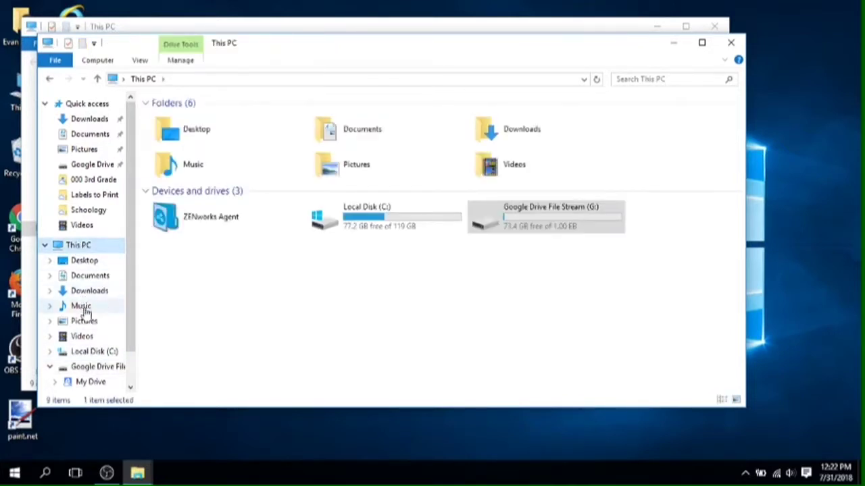
pyautogui.click(86, 372)
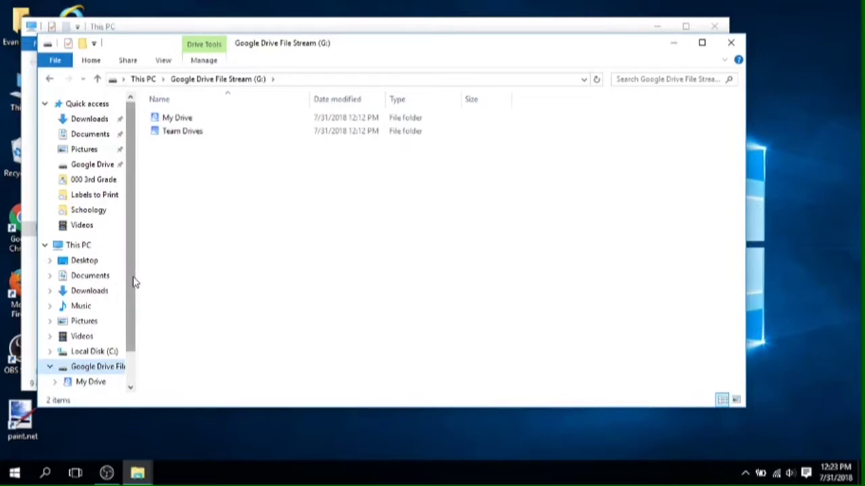
pyautogui.scroll(-1, 134, 287)
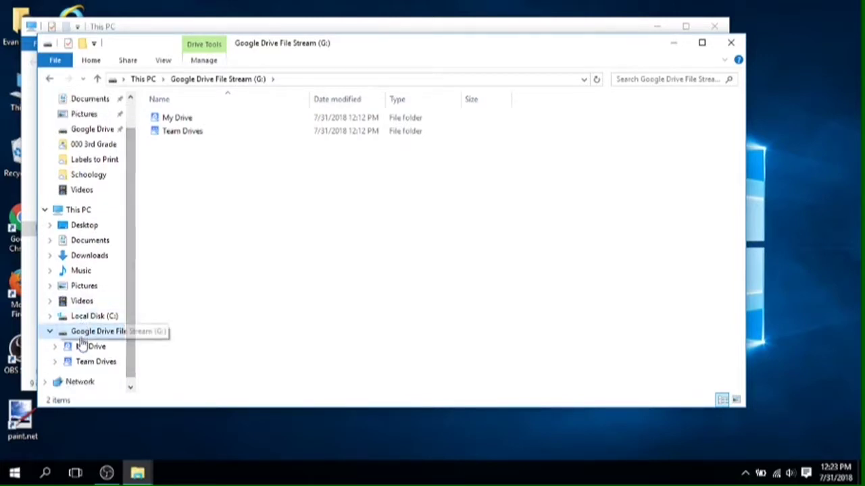
pyautogui.doubleClick(178, 120)
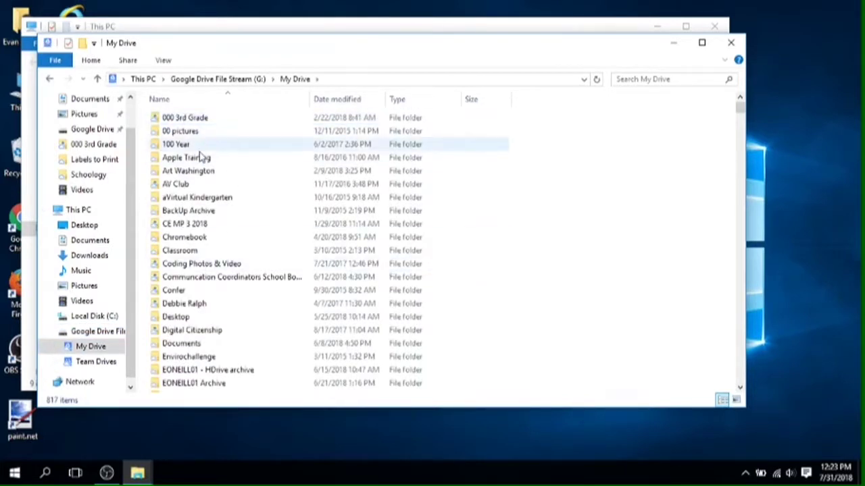
# - Browse Team Drives into the Technology Team drive, then return to My Drive's 817 items
pyautogui.click(92, 365)
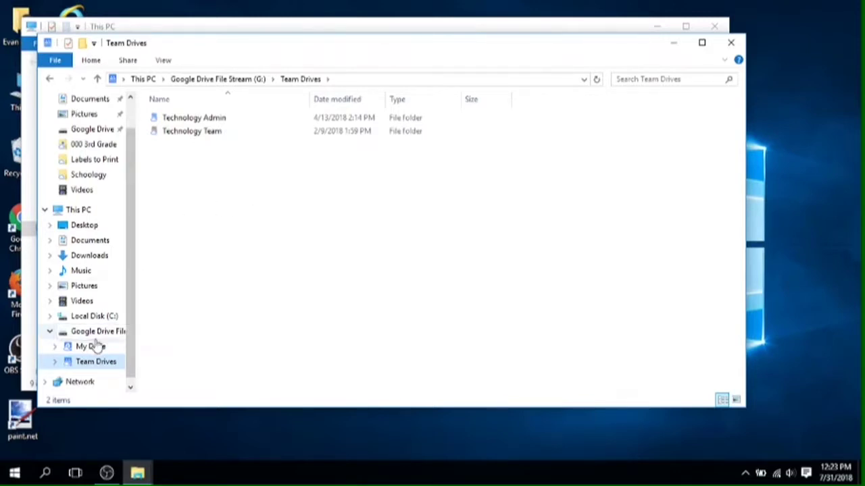
pyautogui.doubleClick(198, 135)
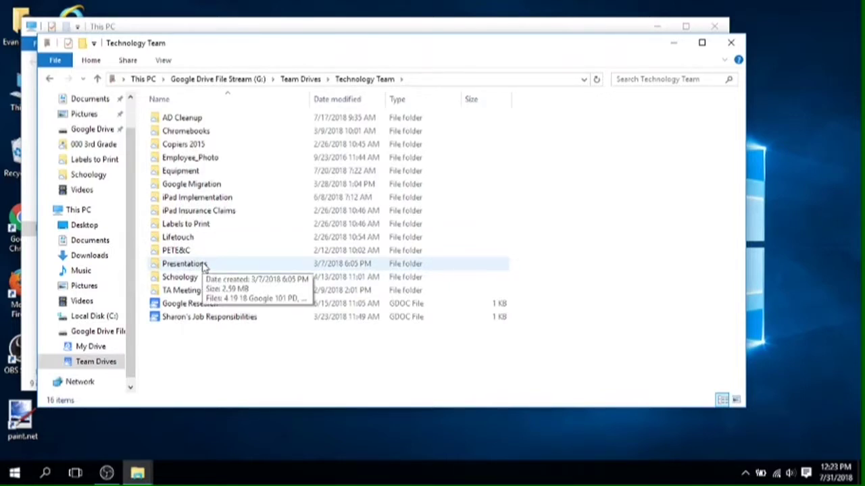
pyautogui.click(92, 346)
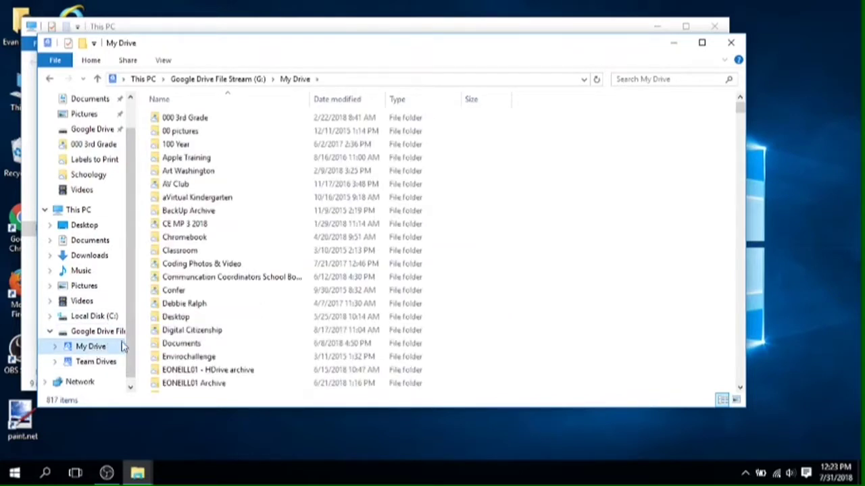
# - Open Excel File from the 000 3rd Grade folder in Excel, then close the workbook
pyautogui.doubleClick(195, 119)
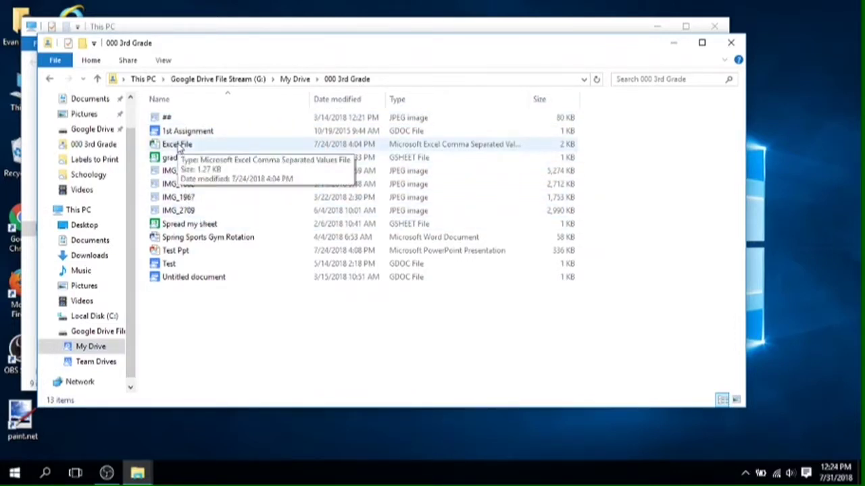
pyautogui.doubleClick(181, 145)
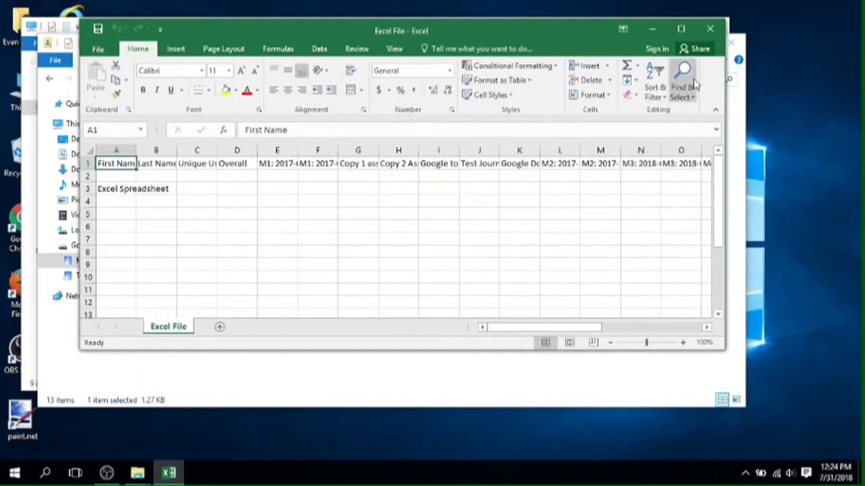
pyautogui.click(714, 29)
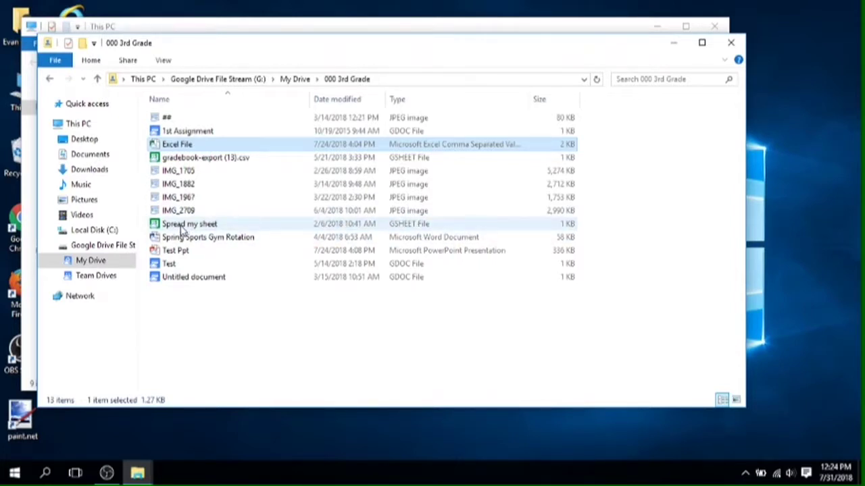
# - Open Spread my sheet in Chrome, sign in, decline saving the password, and minimize the browser
pyautogui.doubleClick(181, 231)
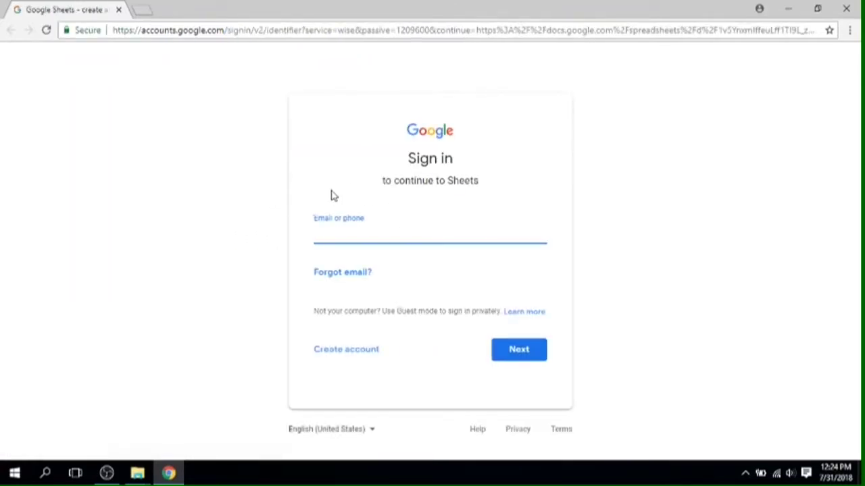
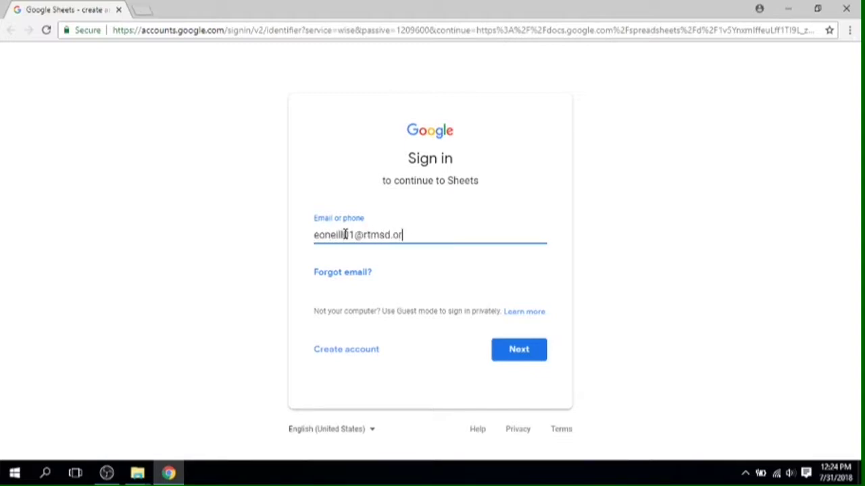
pyautogui.press('Return')
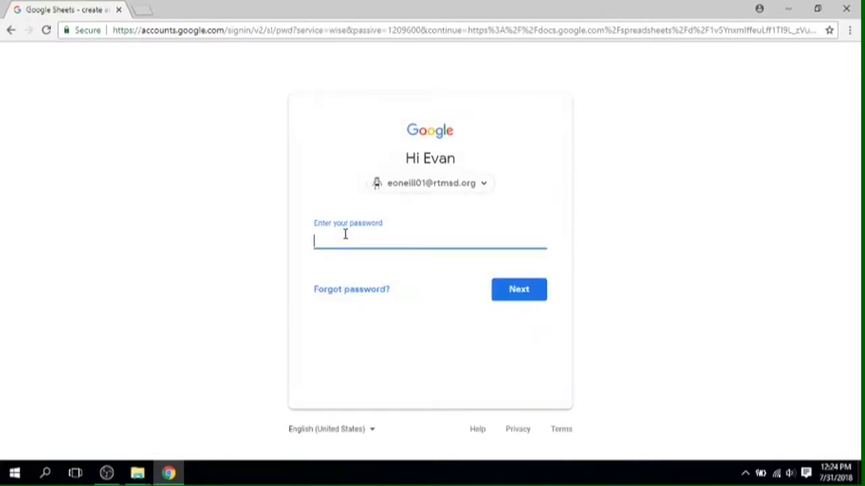
pyautogui.write('••')
pyautogui.press('Return')
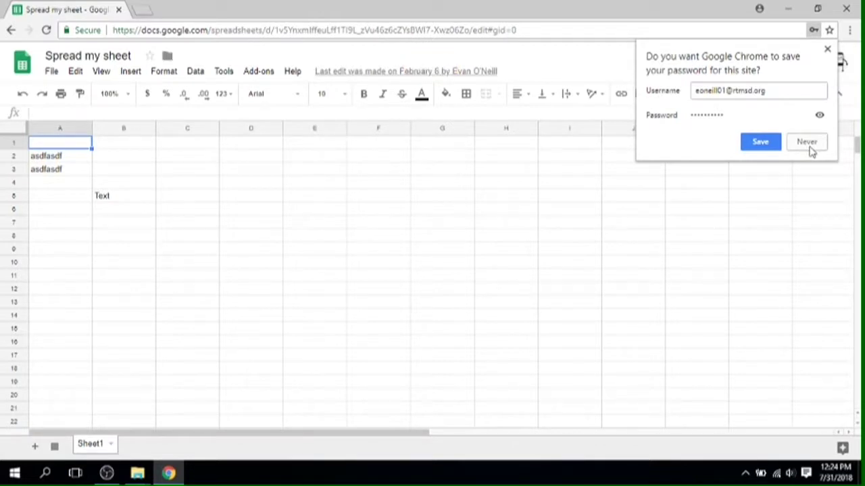
pyautogui.click(806, 142)
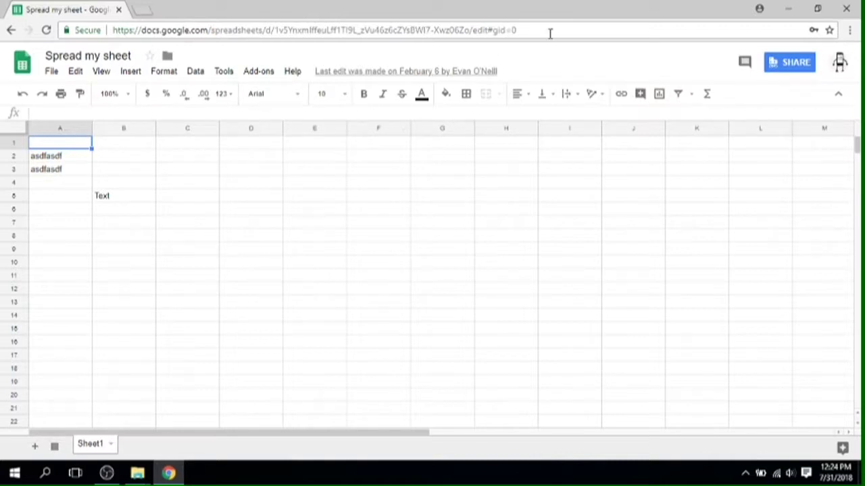
pyautogui.click(787, 9)
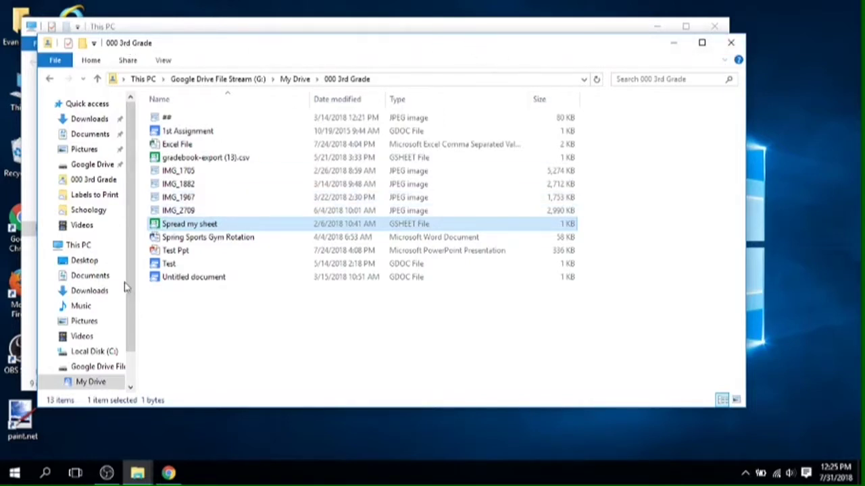
# - Start a blank Word 2016 document and type 'Test Document'
pyautogui.click(15, 474)
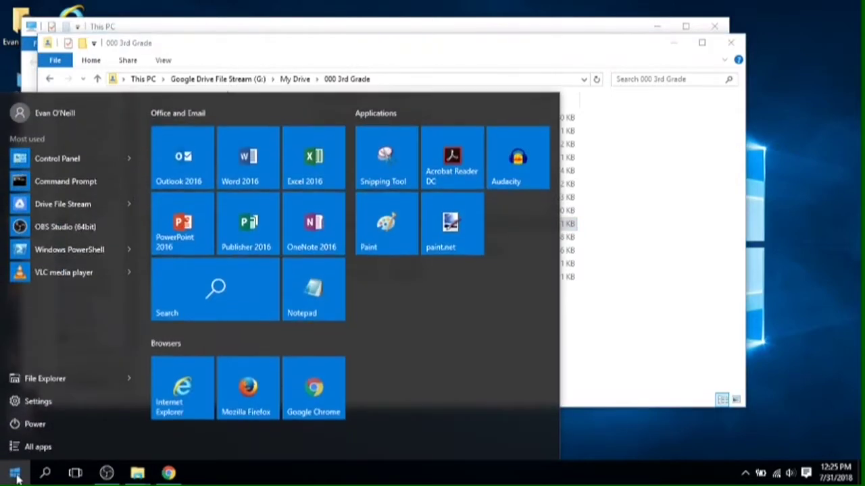
pyautogui.click(249, 159)
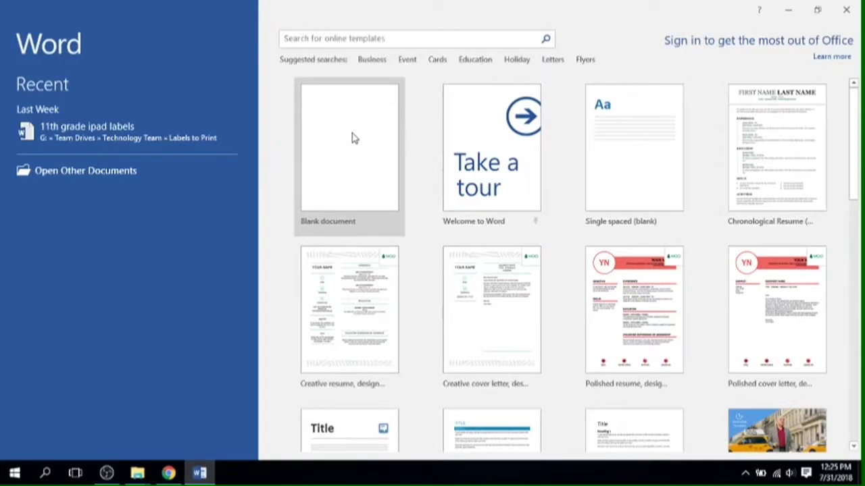
pyautogui.click(351, 133)
pyautogui.write('Test Document')
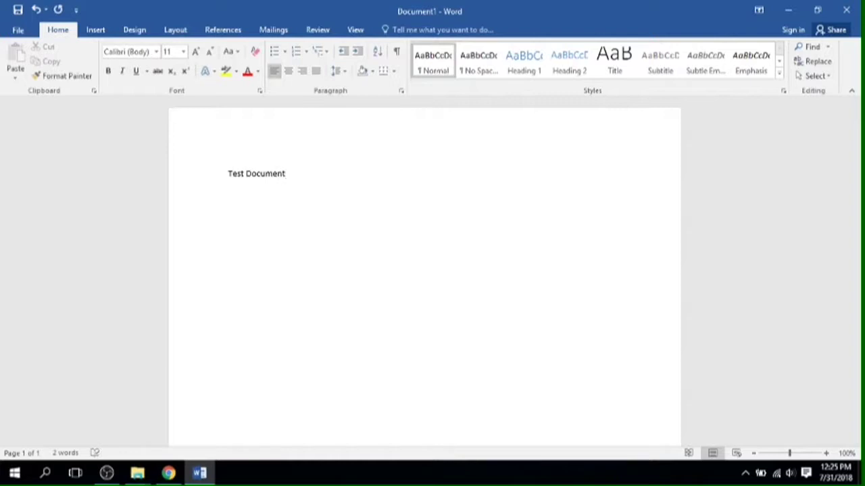
# - Save the document as Test Document in G: drive > My Drive > 000 3rd Grade
pyautogui.click(17, 30)
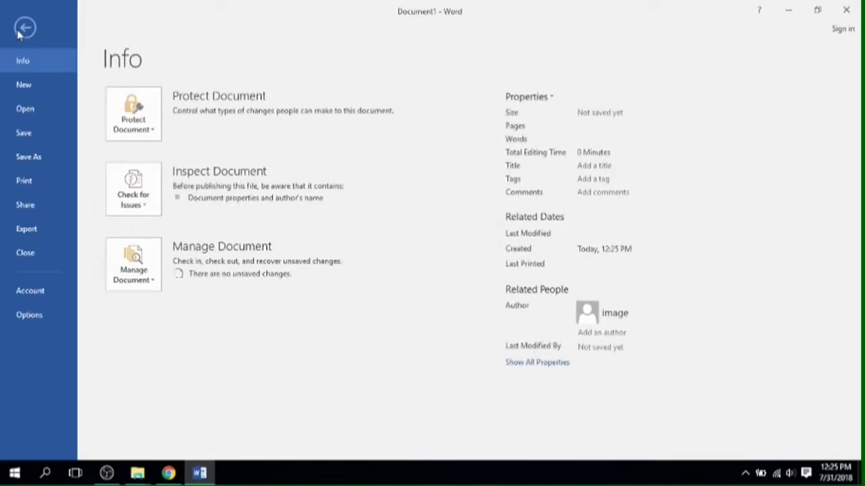
pyautogui.click(45, 156)
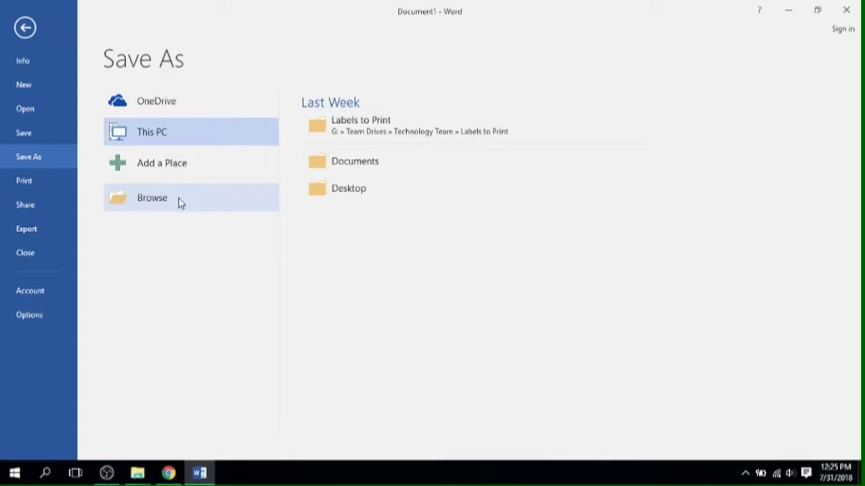
pyautogui.click(160, 202)
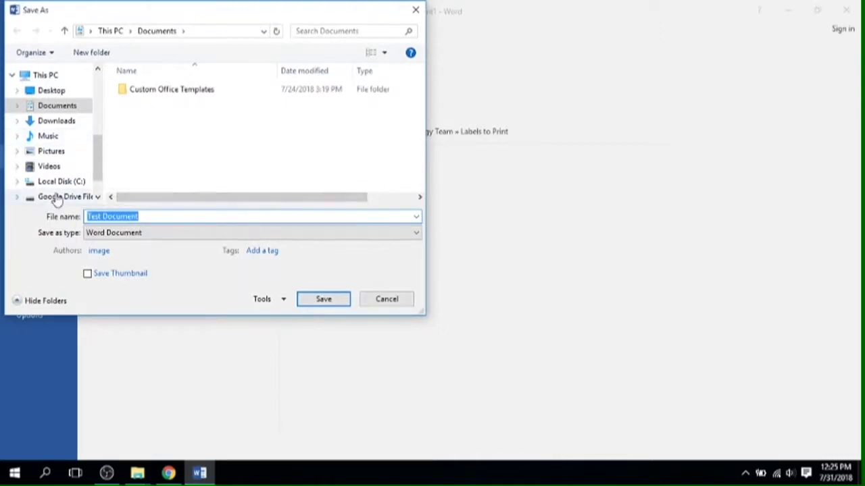
pyautogui.click(55, 198)
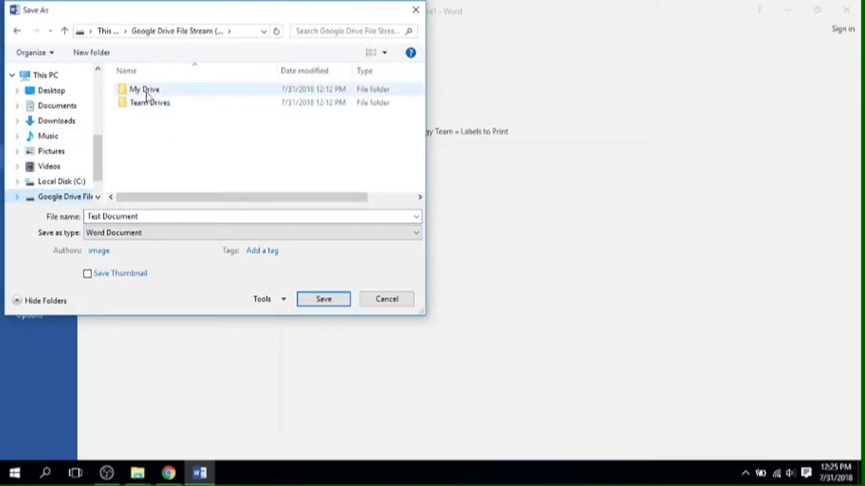
pyautogui.click(147, 95)
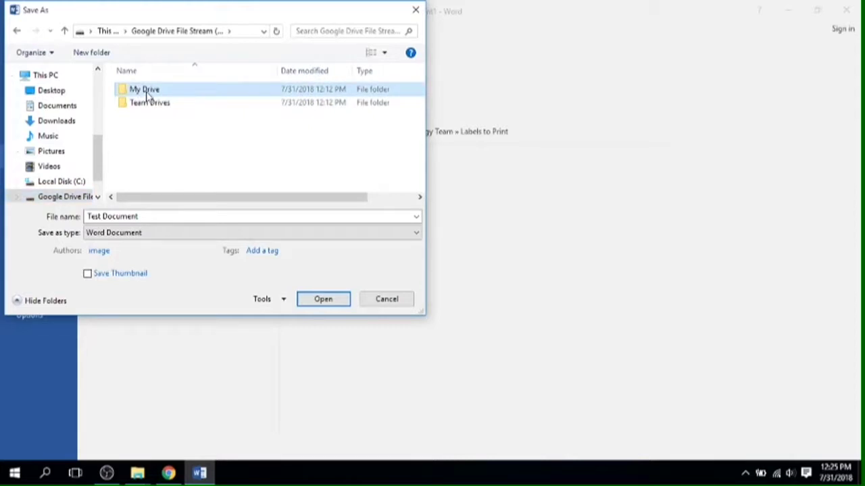
pyautogui.doubleClick(147, 95)
pyautogui.doubleClick(161, 92)
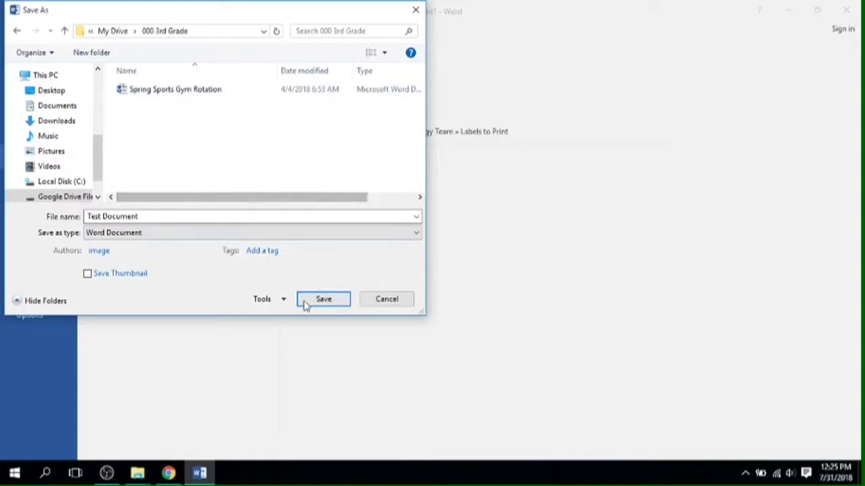
pyautogui.click(317, 300)
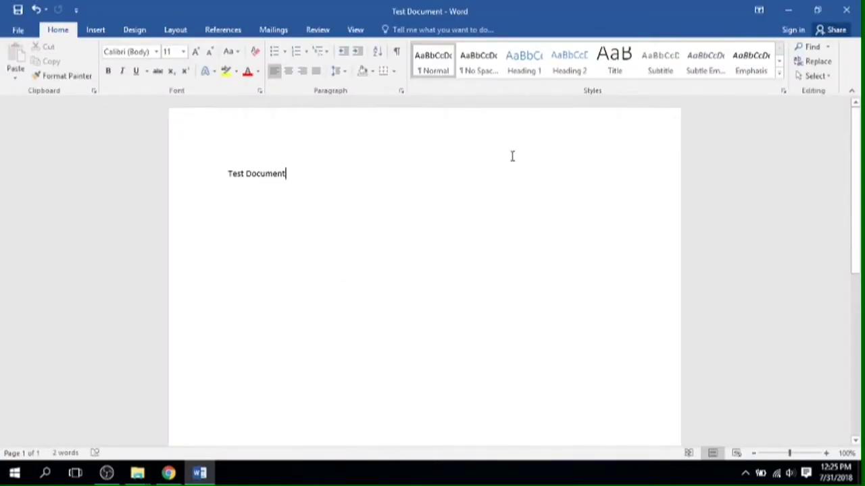
# - Close Word, confirm Test Document is in 000 3rd Grade, then close both Explorer windows
pyautogui.click(845, 10)
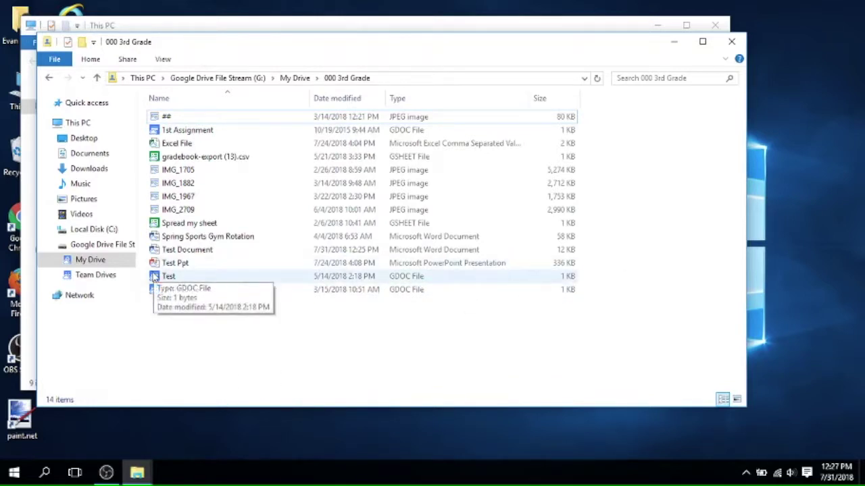
pyautogui.click(87, 261)
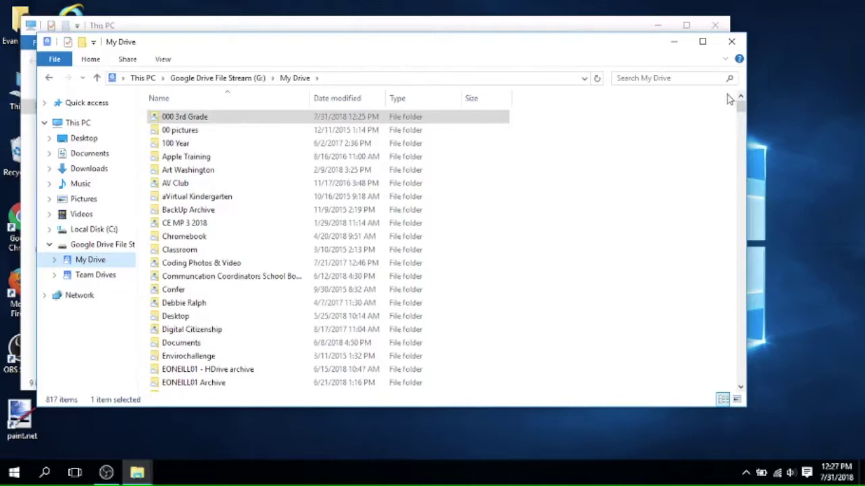
pyautogui.click(732, 42)
pyautogui.click(716, 26)
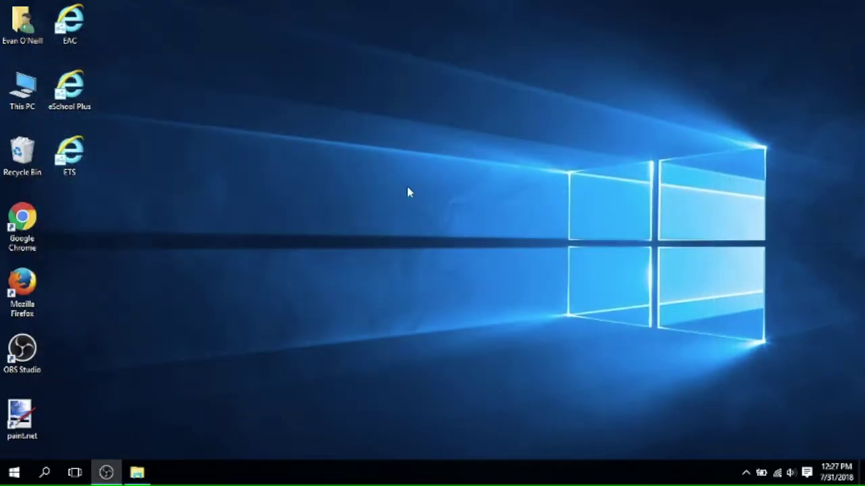
pyautogui.doubleClick(22, 216)
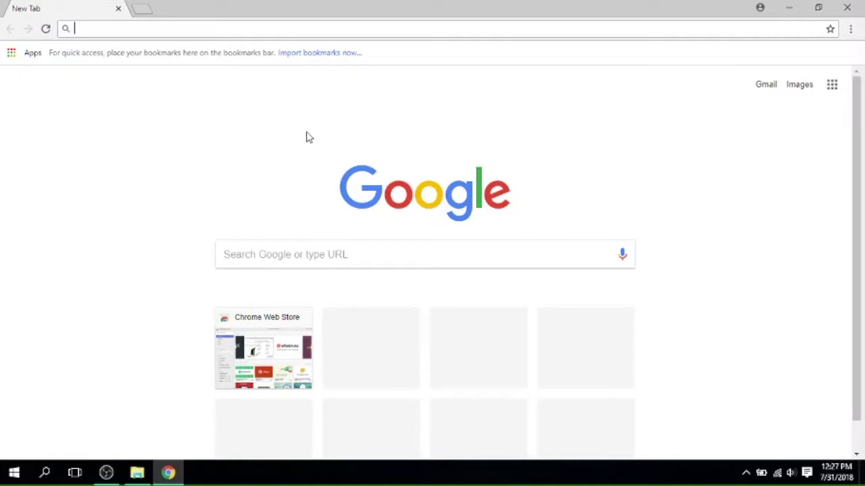
pyautogui.click(157, 27)
pyautogui.write('google')
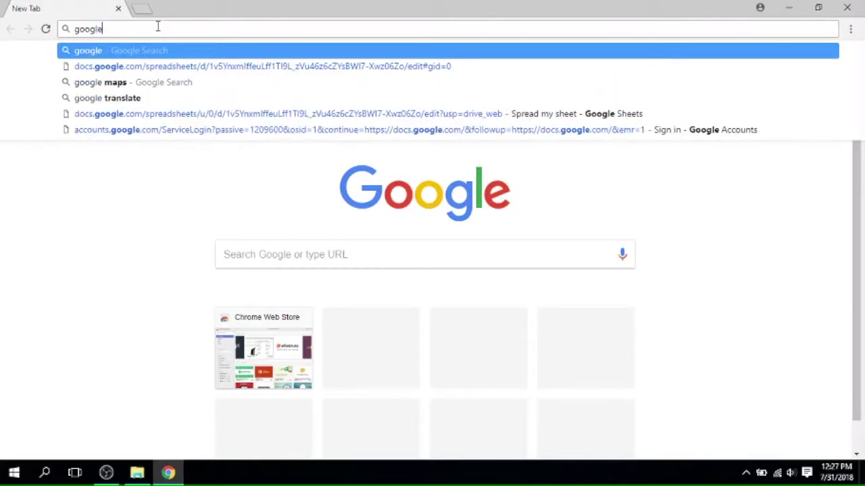
pyautogui.press('Return')
pyautogui.click(126, 159)
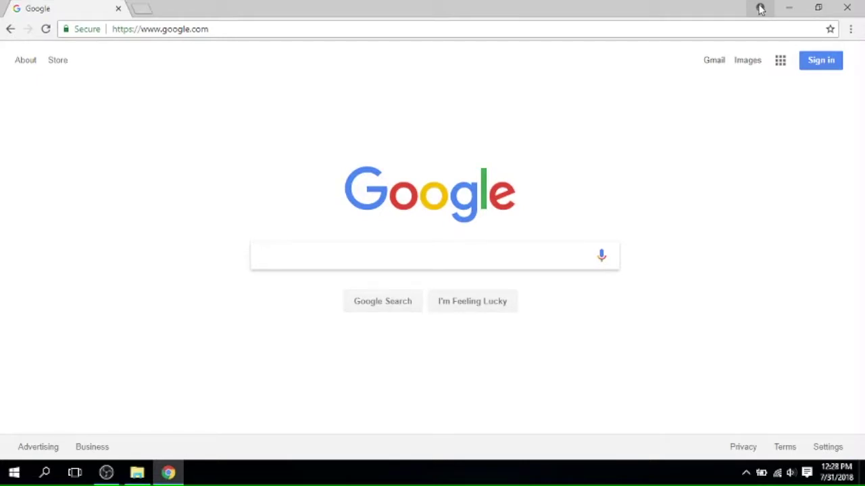
# - Sign in to Chrome with the school Google account's email and password
pyautogui.click(760, 9)
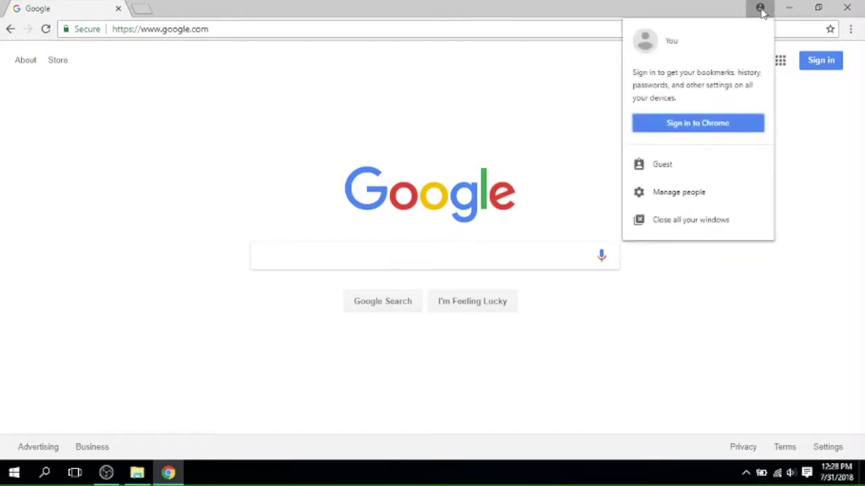
pyautogui.click(701, 129)
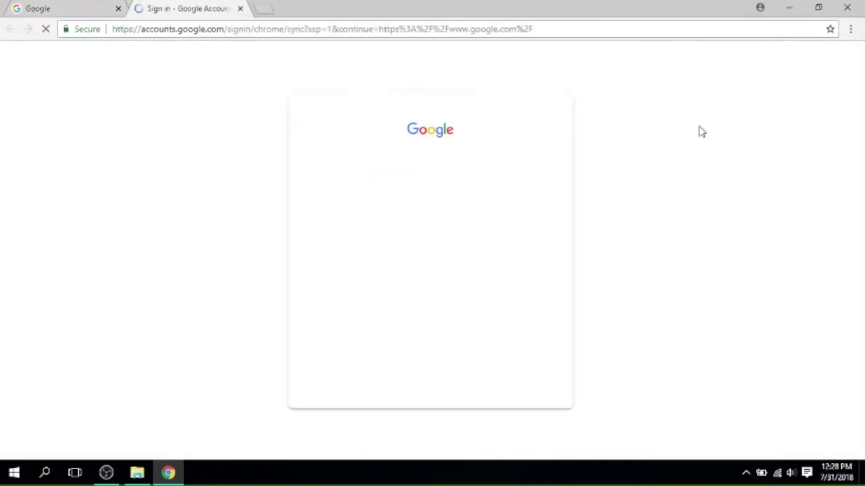
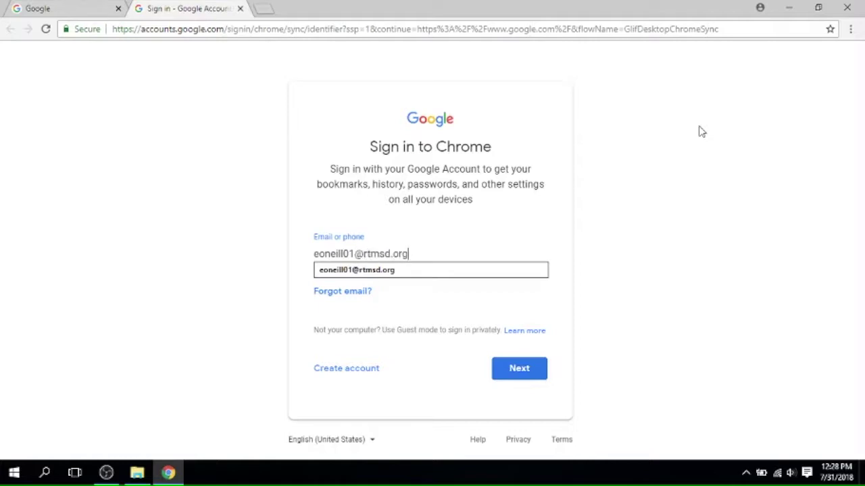
pyautogui.press('Return')
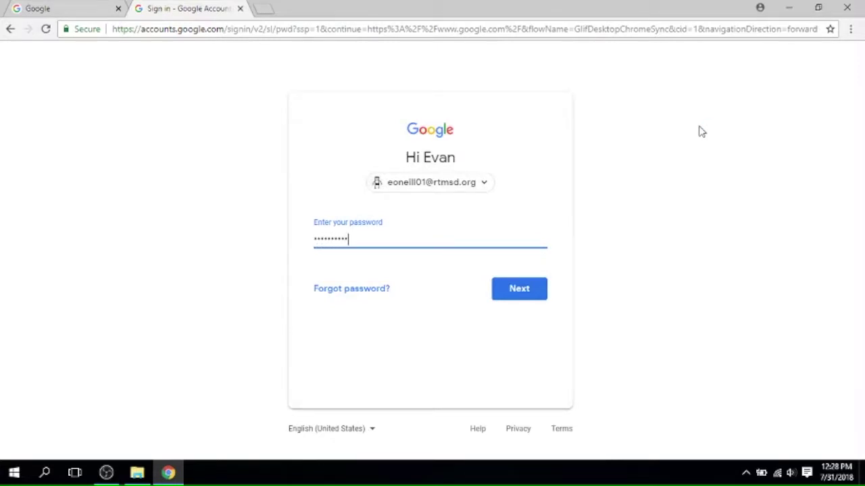
pyautogui.click(520, 291)
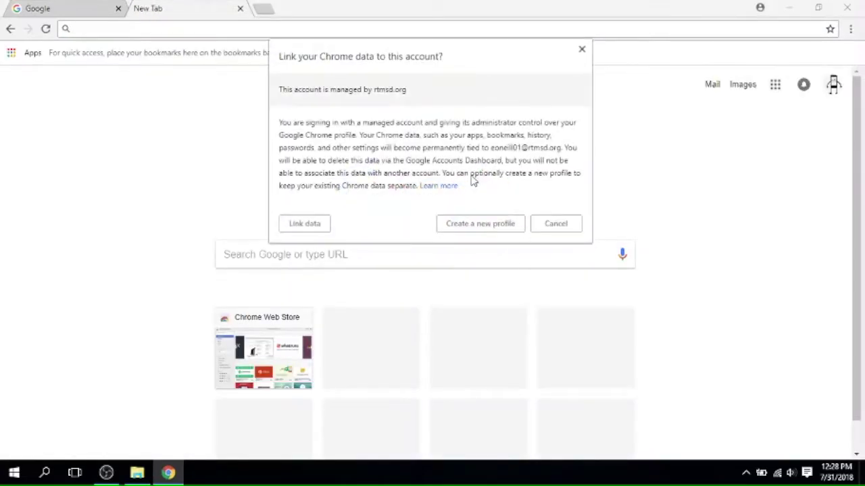
# - Link the browser data to the school account and confirm that sync is on
pyautogui.click(306, 226)
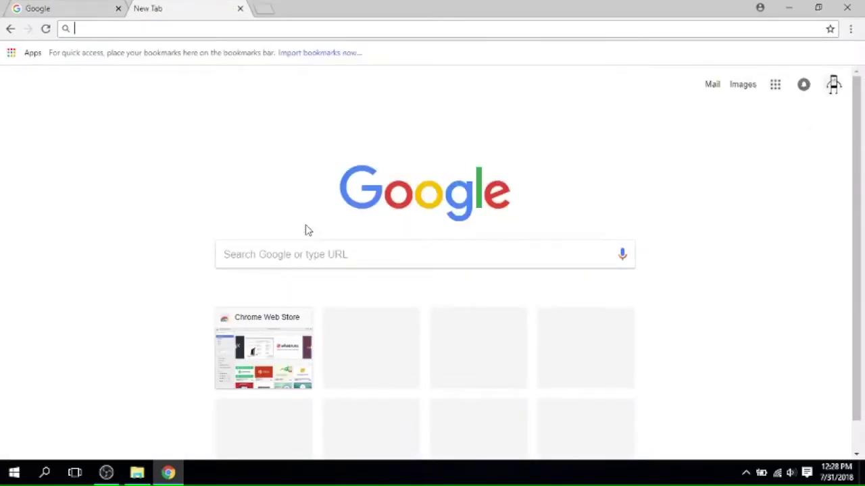
pyautogui.click(816, 142)
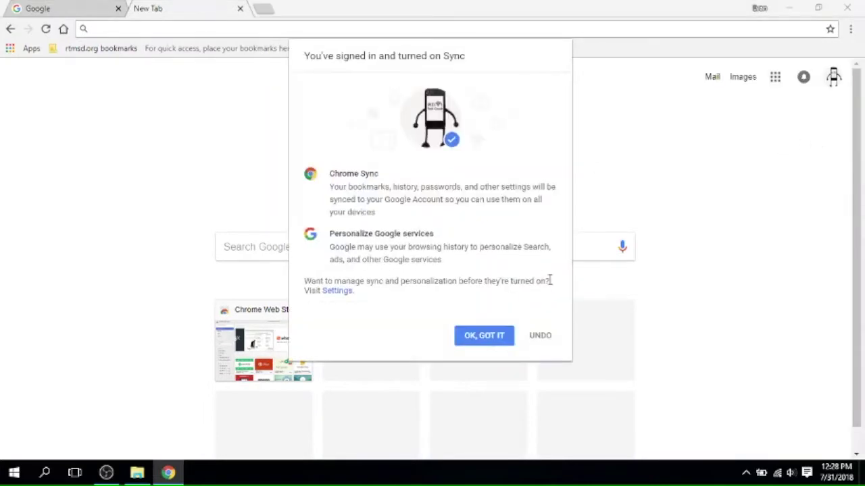
pyautogui.click(483, 341)
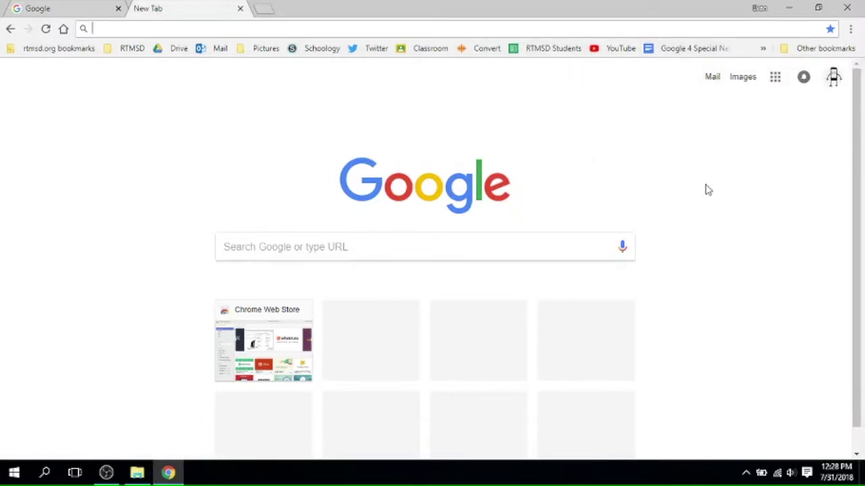
# - Open Google Drive from the Google apps grid
pyautogui.click(776, 78)
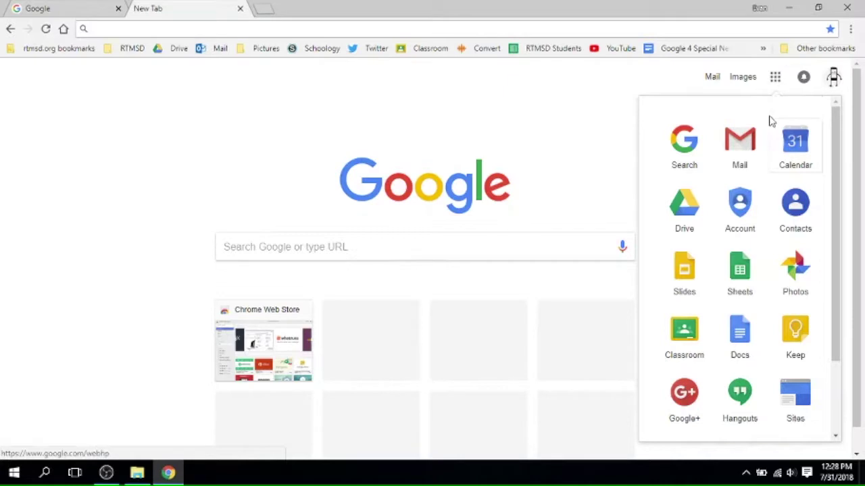
pyautogui.click(683, 206)
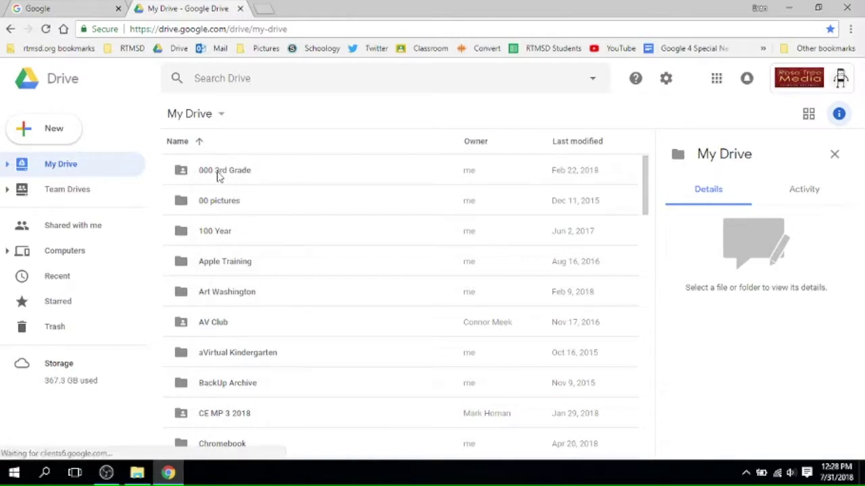
pyautogui.click(137, 473)
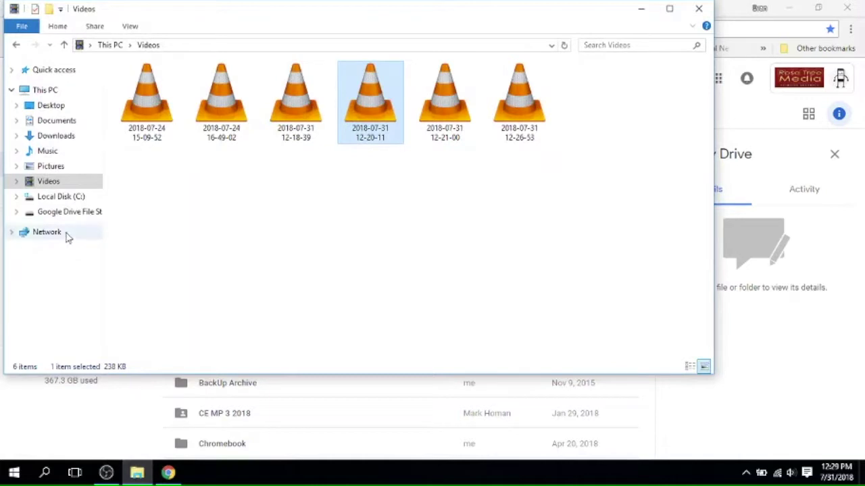
pyautogui.click(58, 213)
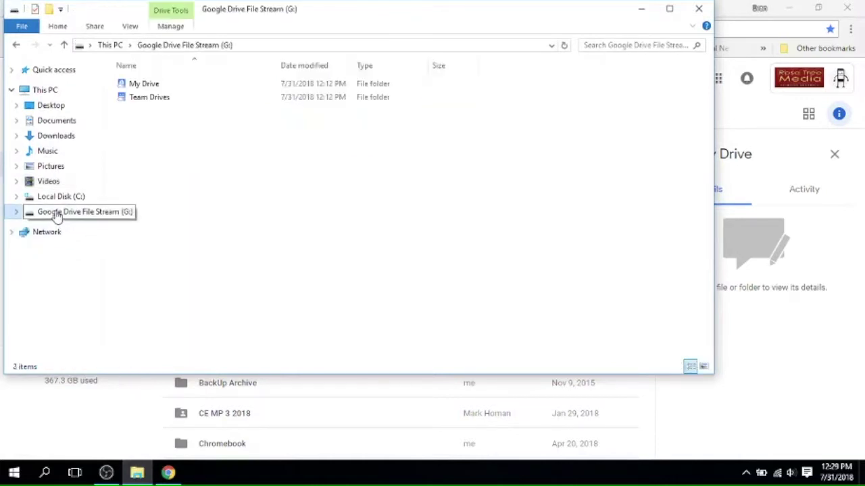
pyautogui.click(153, 88)
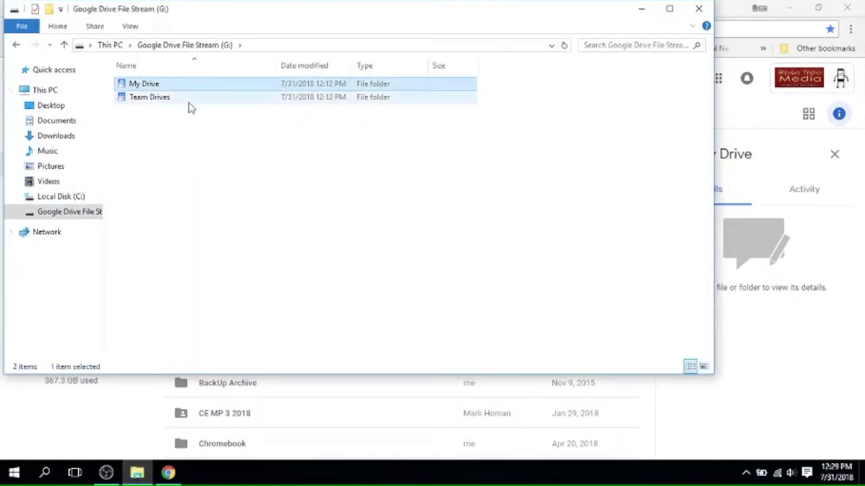
pyautogui.doubleClick(153, 87)
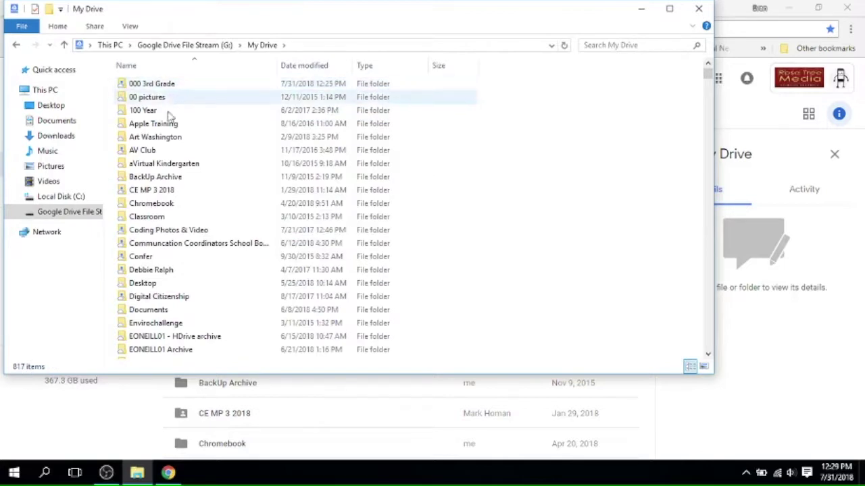
pyautogui.click(116, 424)
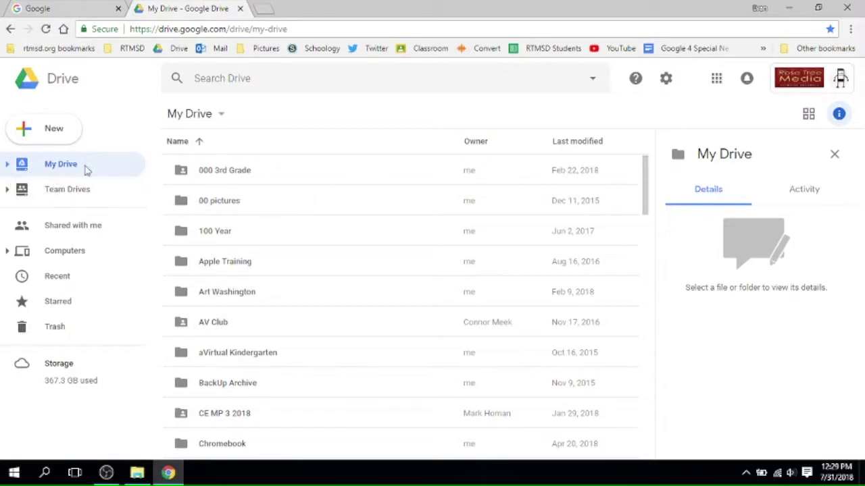
# - Expand the My Drive tree and try dragging the 100 Year folder, then collapse the tree
pyautogui.click(8, 165)
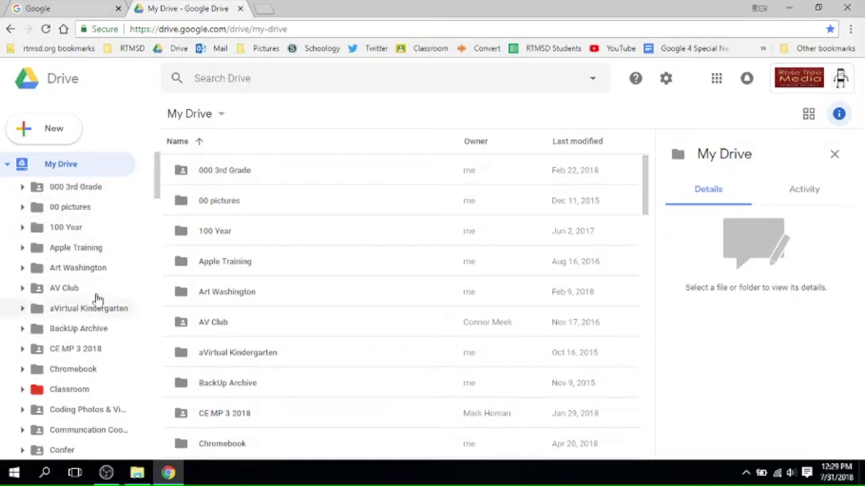
pyautogui.moveTo(213, 234); pyautogui.dragTo(180, 220)
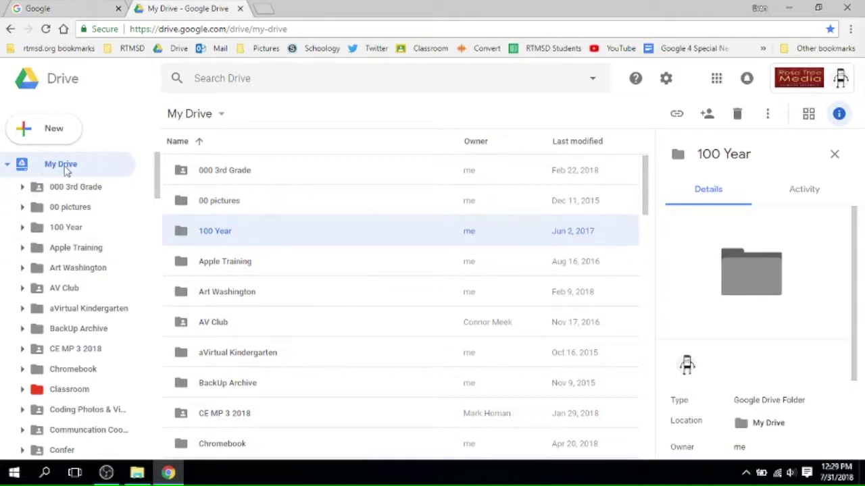
pyautogui.click(78, 171)
pyautogui.click(7, 166)
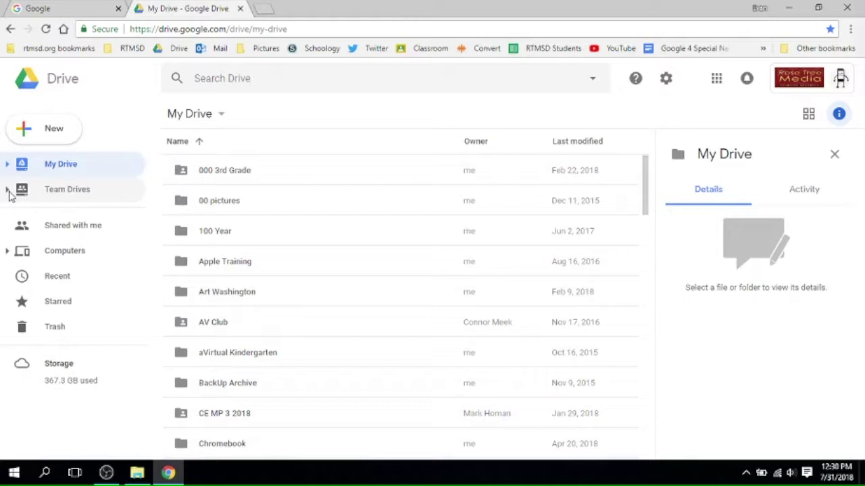
# - Expand Team Drives and Technology Team, then open 000 3rd Grade under My Drive
pyautogui.click(7, 191)
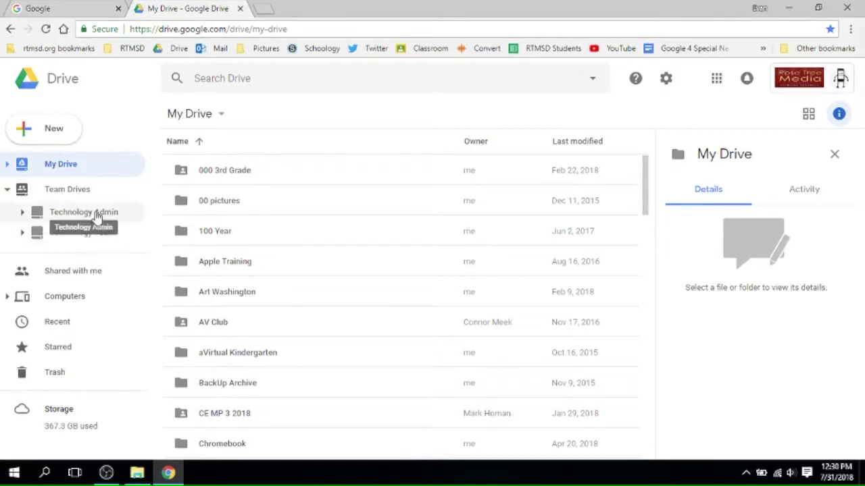
pyautogui.click(22, 233)
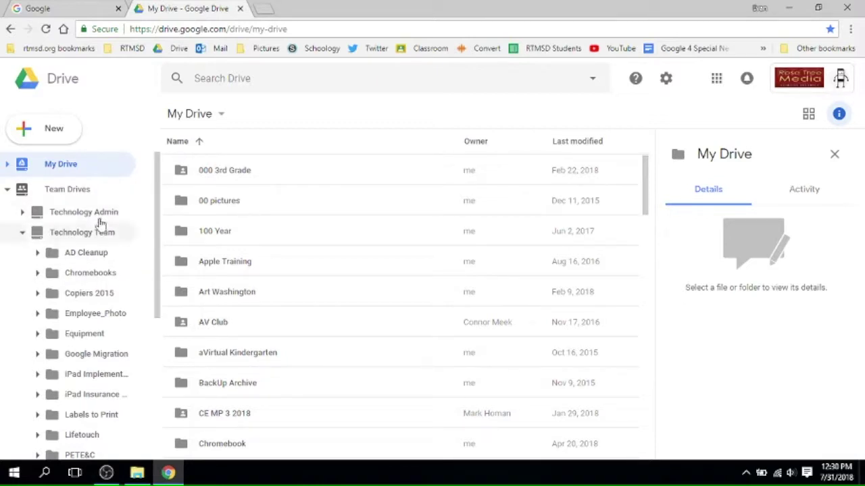
pyautogui.click(7, 165)
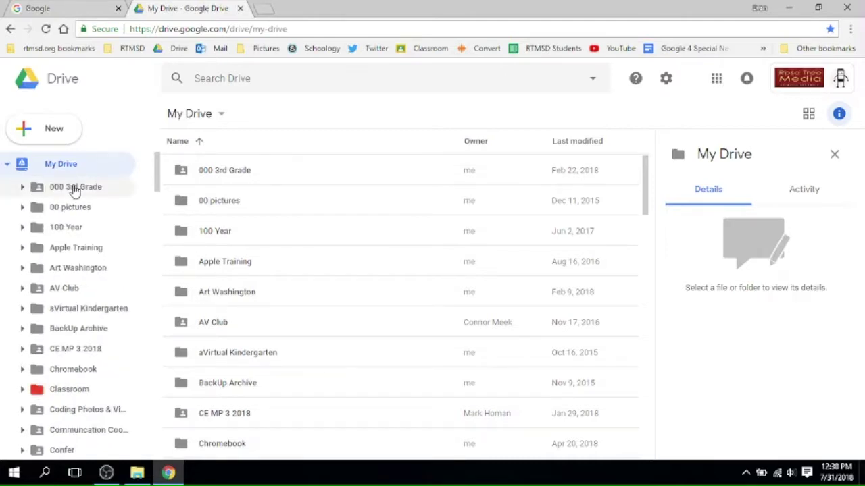
pyautogui.click(75, 189)
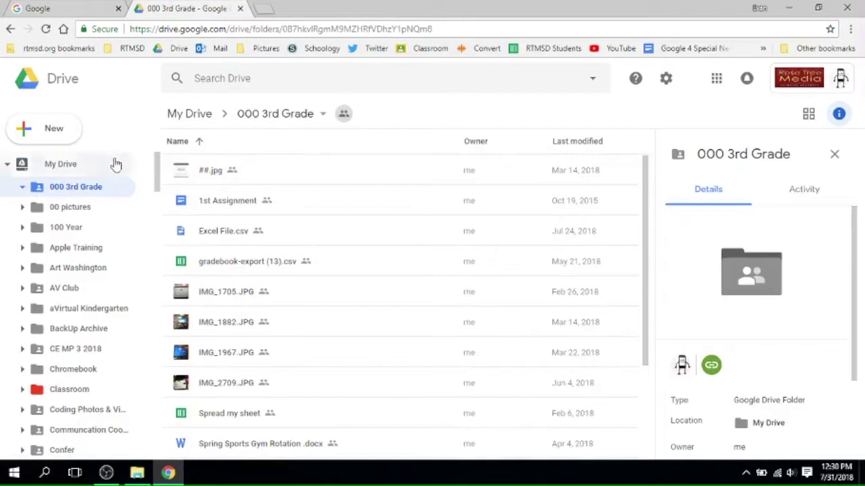
# - Show the New menu's item types, including the More list of extra apps
pyautogui.click(43, 128)
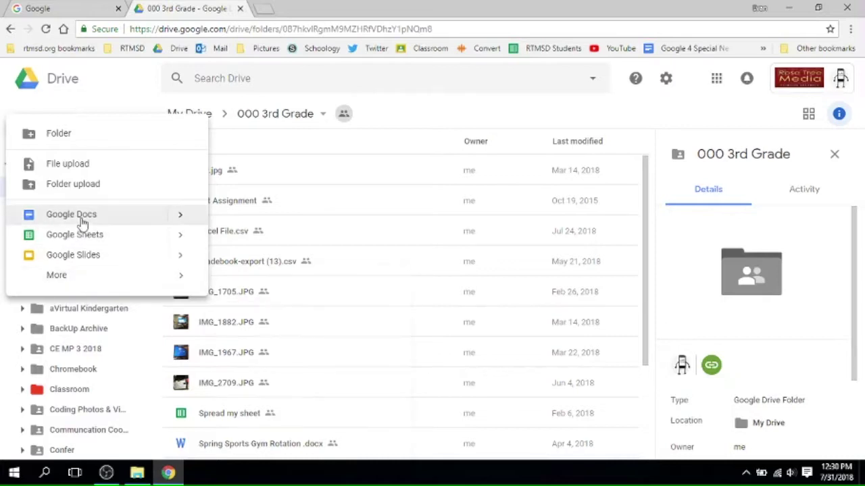
pyautogui.moveTo(72, 287)
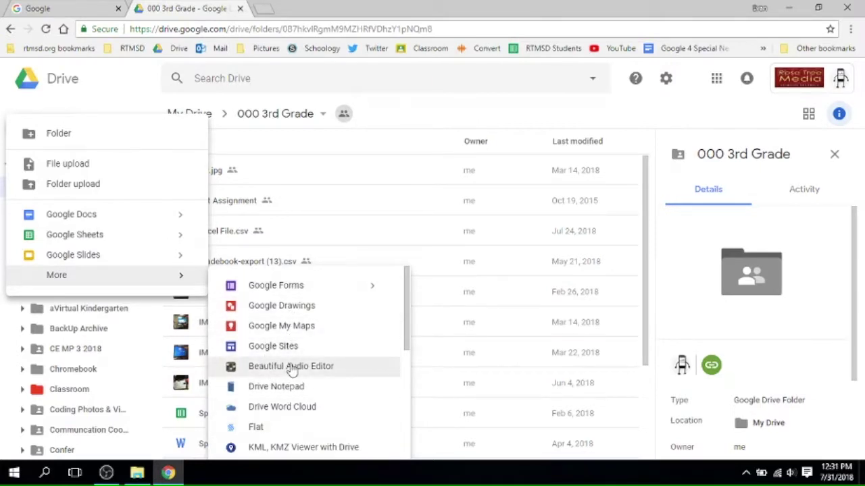
pyautogui.scroll(-5, 292, 371)
pyautogui.scroll(2, 290, 370)
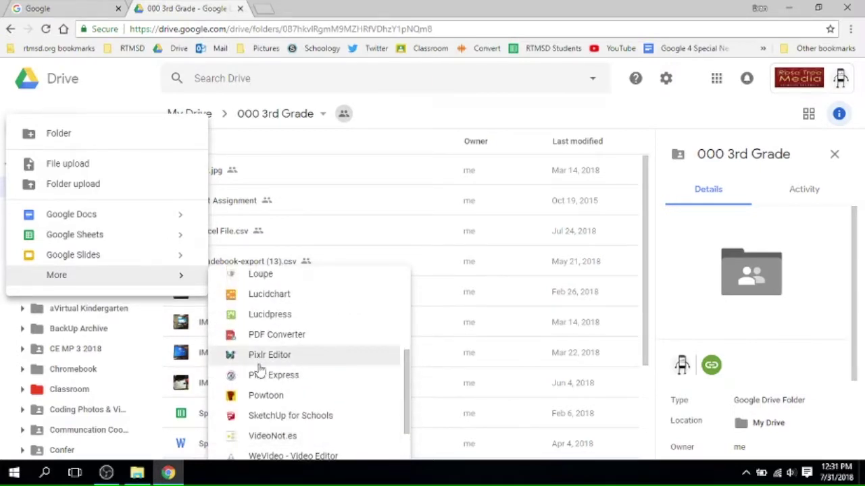
# - Create a new Google Doc in 000 3rd Grade, sharing it with the folder's members
pyautogui.click(96, 215)
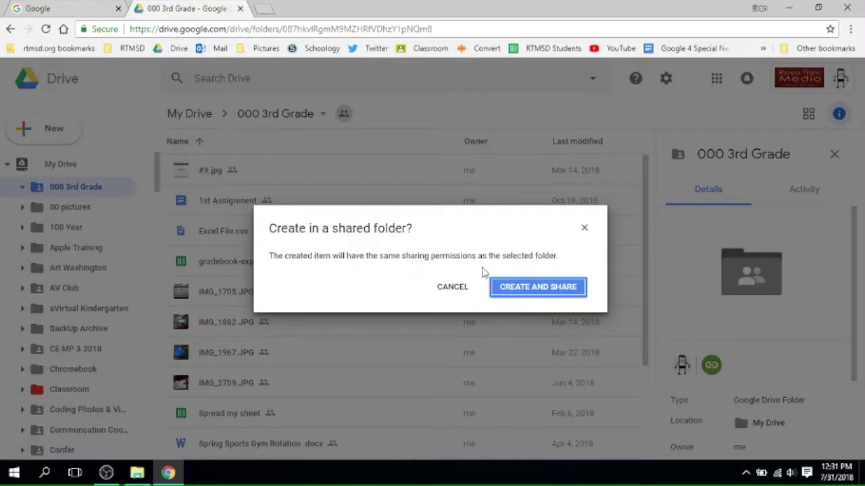
pyautogui.click(531, 289)
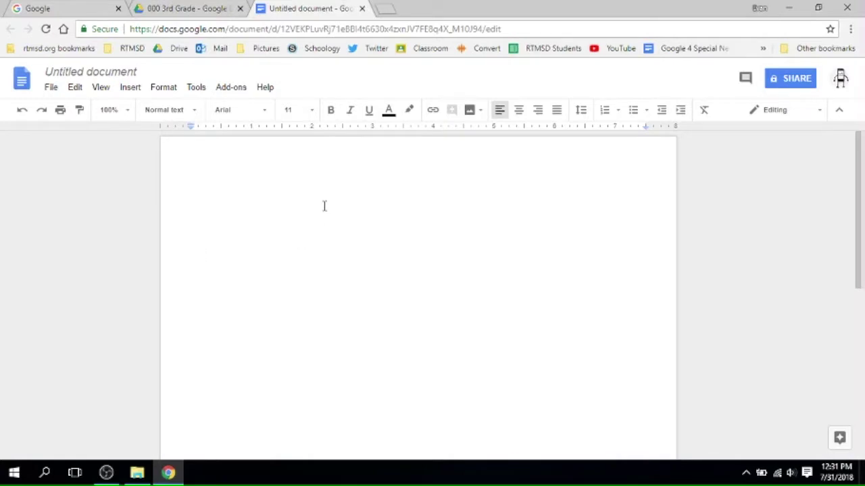
pyautogui.click(52, 88)
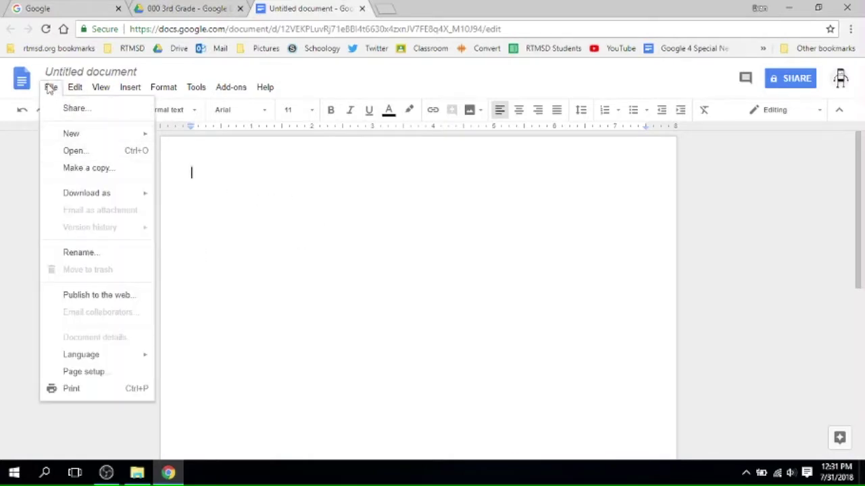
pyautogui.click(51, 88)
# - Title the document 'Test Document', type 'Test' into it, and close it
pyautogui.click(84, 73)
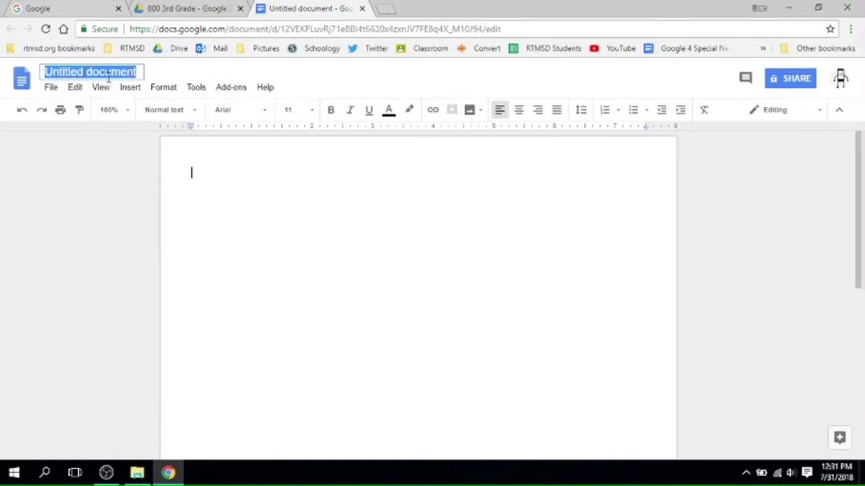
pyautogui.write('T')
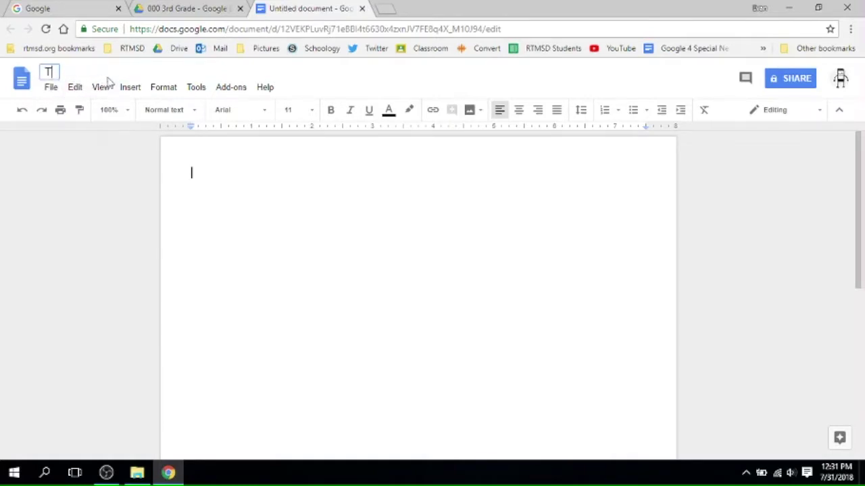
pyautogui.write('est Document')
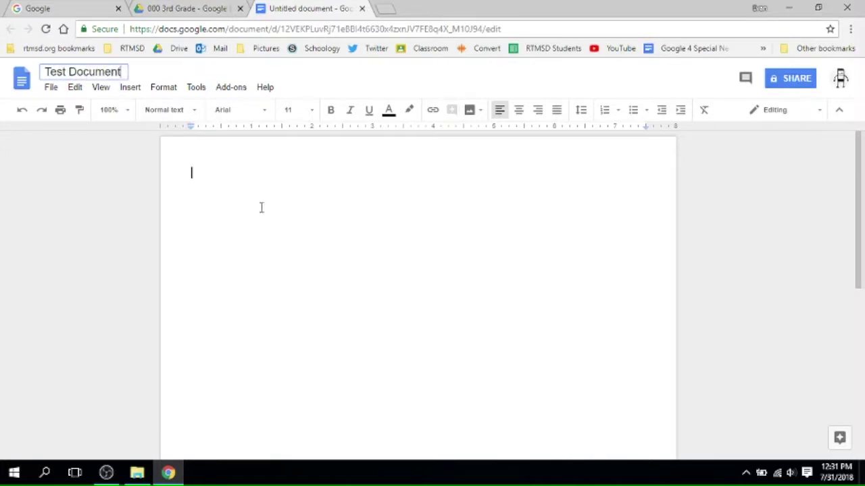
pyautogui.click(315, 223)
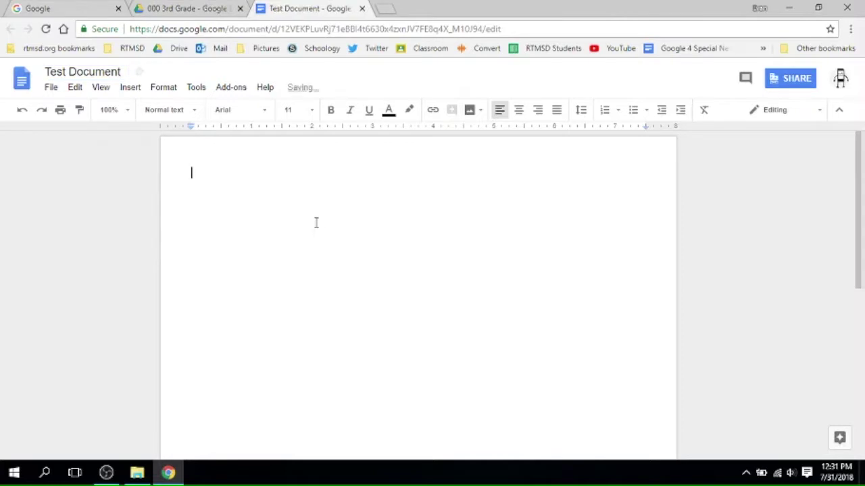
pyautogui.write('Test')
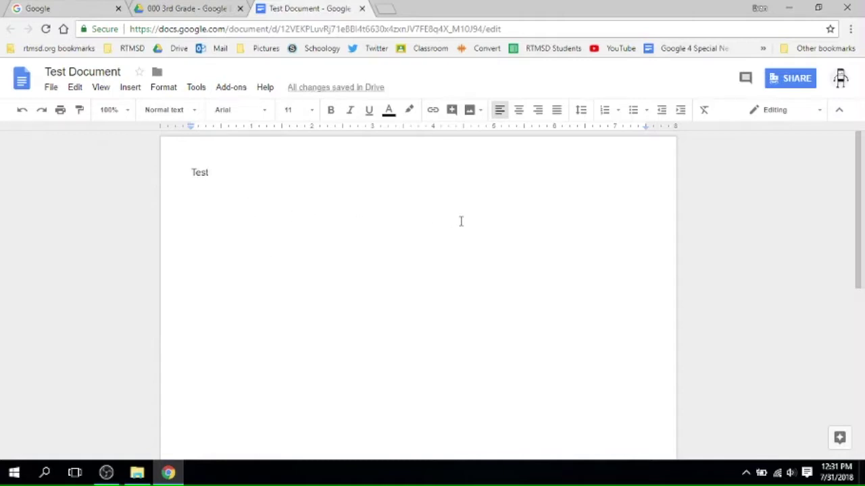
pyautogui.click(362, 9)
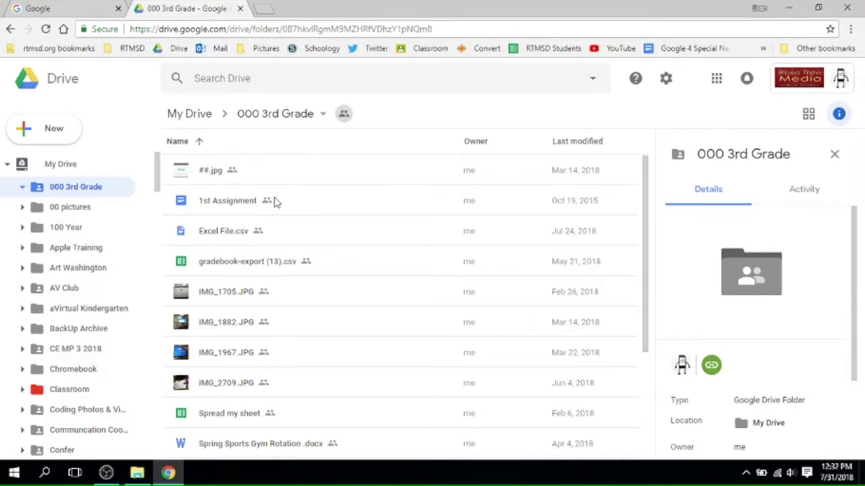
# - Open and close Test Document, then go back up to My Drive
pyautogui.scroll(-3, 379, 290)
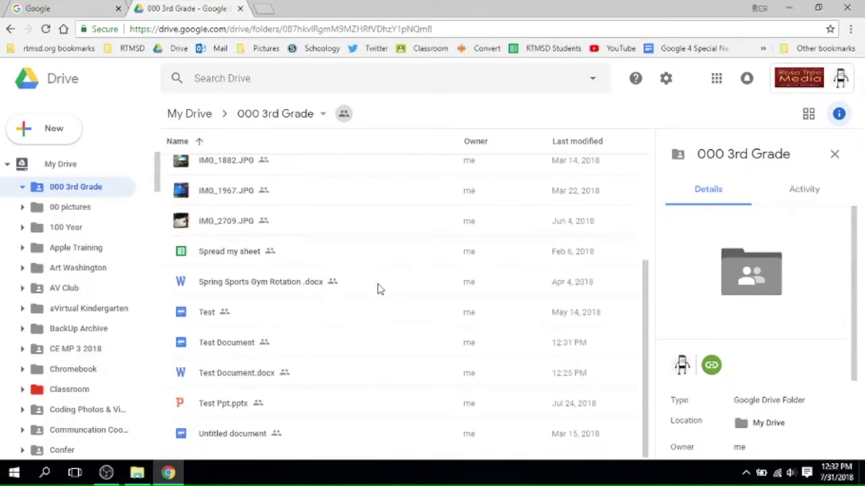
pyautogui.doubleClick(223, 344)
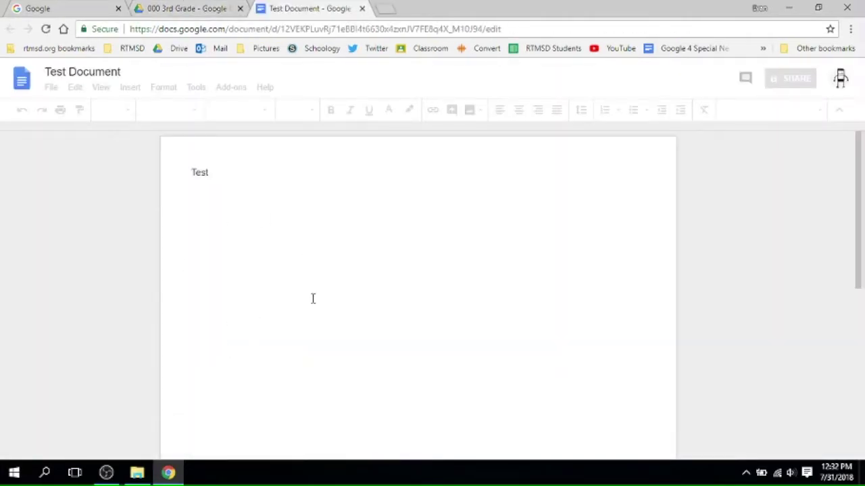
pyautogui.click(362, 9)
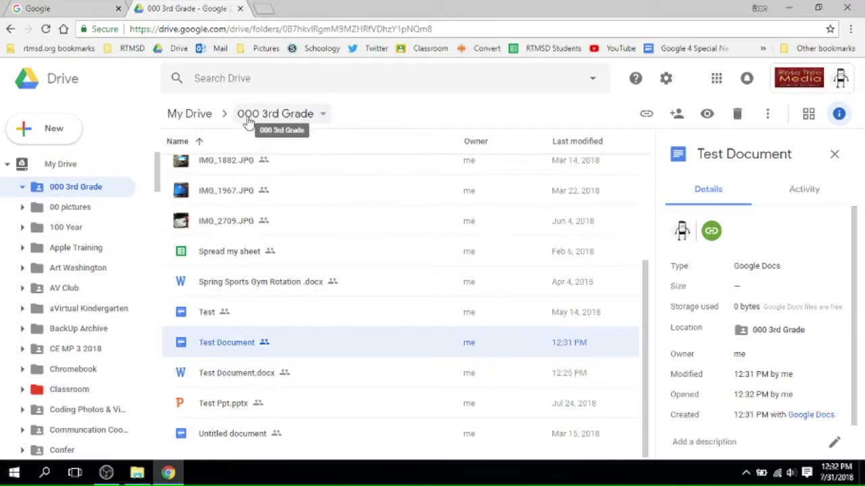
pyautogui.click(266, 115)
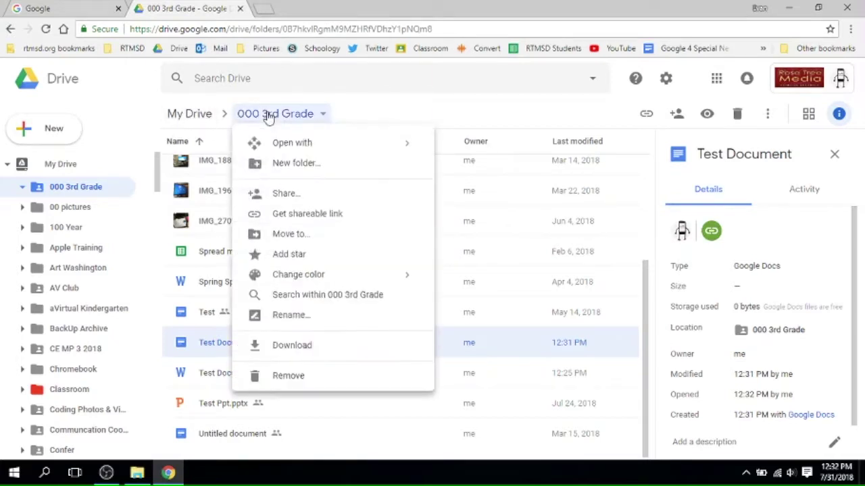
pyautogui.click(193, 115)
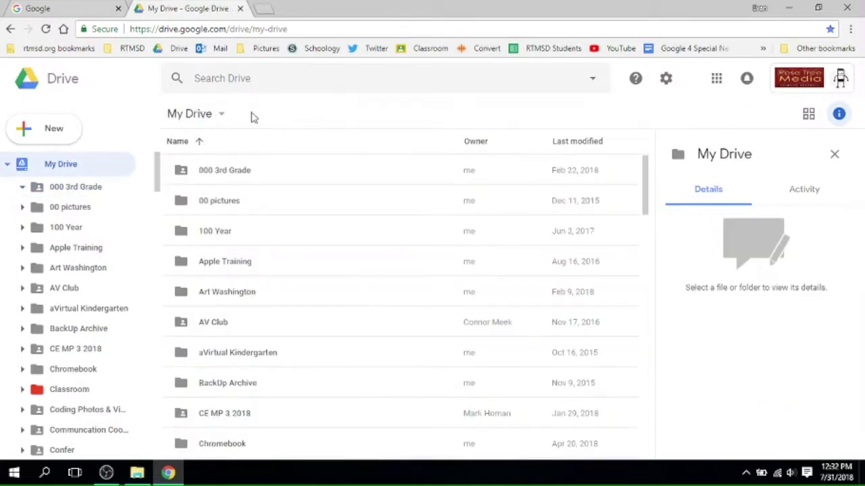
# - Reopen Test Document from 000 3rd Grade and bring up its Share dialog
pyautogui.doubleClick(215, 171)
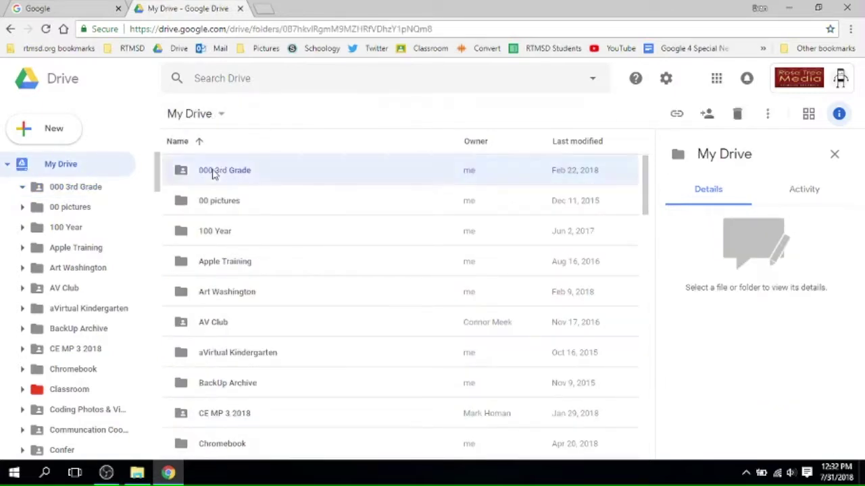
pyautogui.scroll(-2, 312, 253)
pyautogui.scroll(-1, 312, 253)
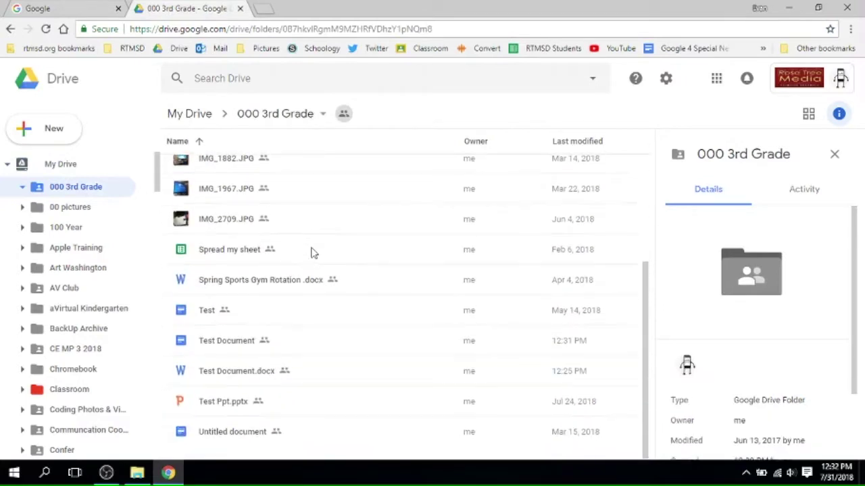
pyautogui.scroll(3, 312, 253)
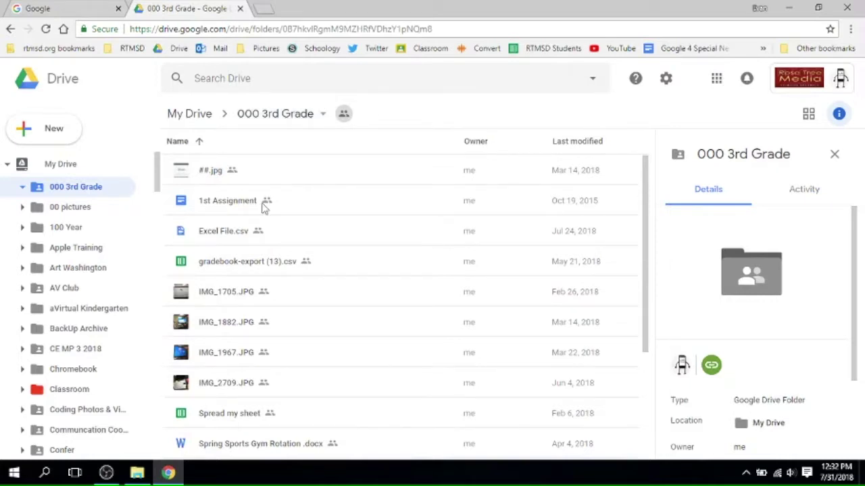
pyautogui.scroll(-3, 263, 208)
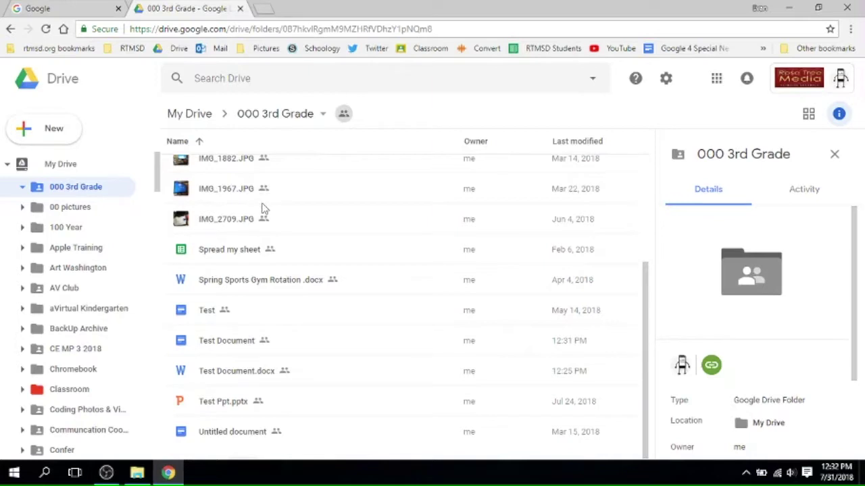
pyautogui.scroll(3, 263, 208)
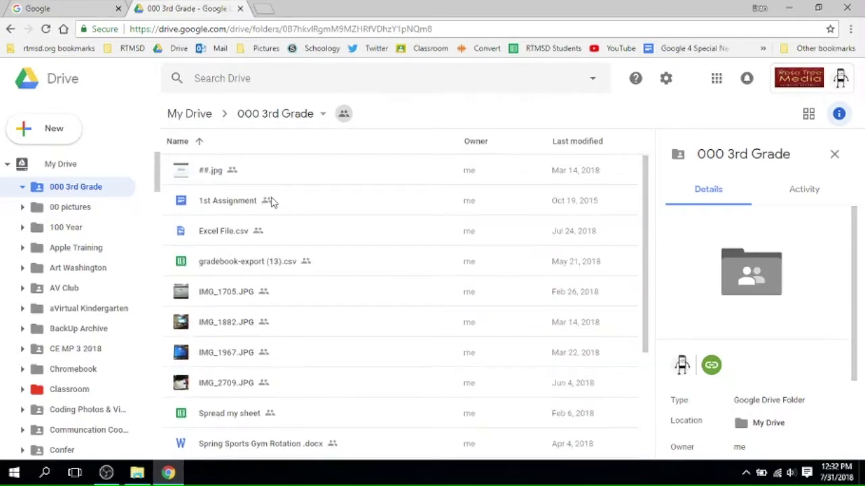
pyautogui.scroll(-3, 271, 202)
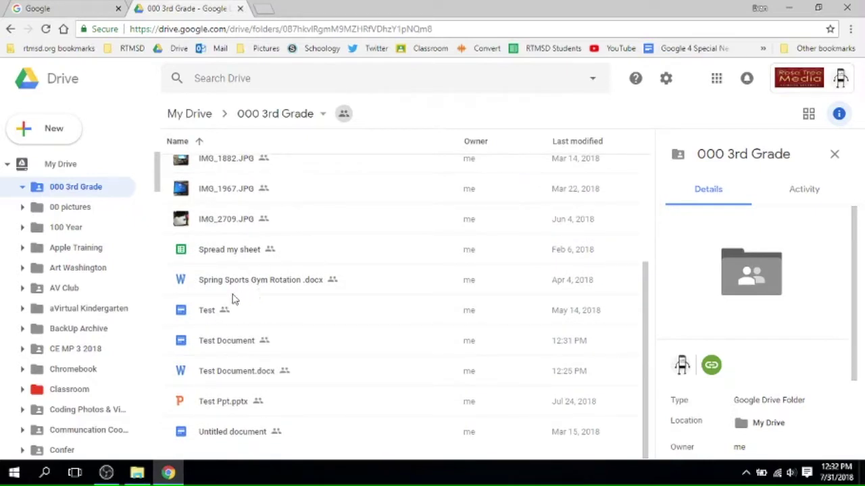
pyautogui.click(207, 311)
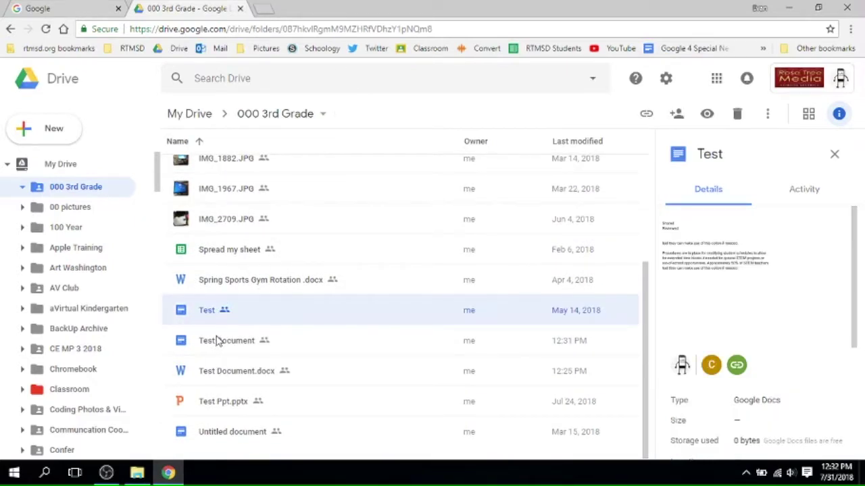
pyautogui.doubleClick(216, 342)
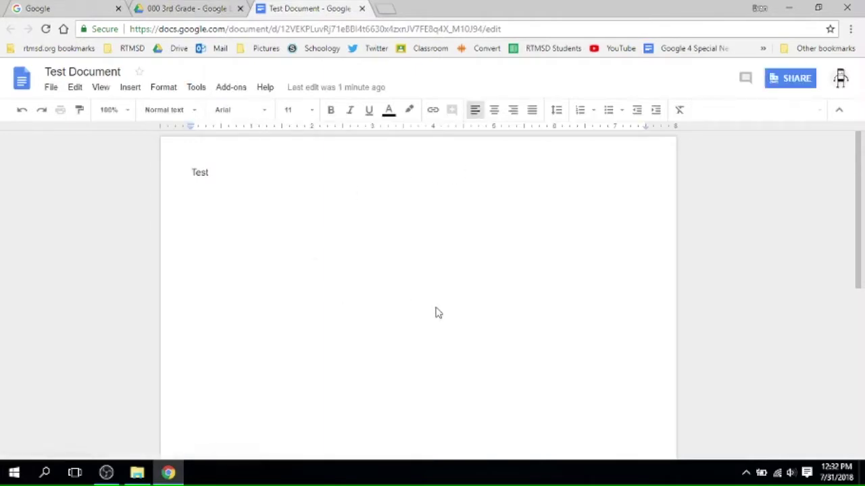
pyautogui.click(787, 81)
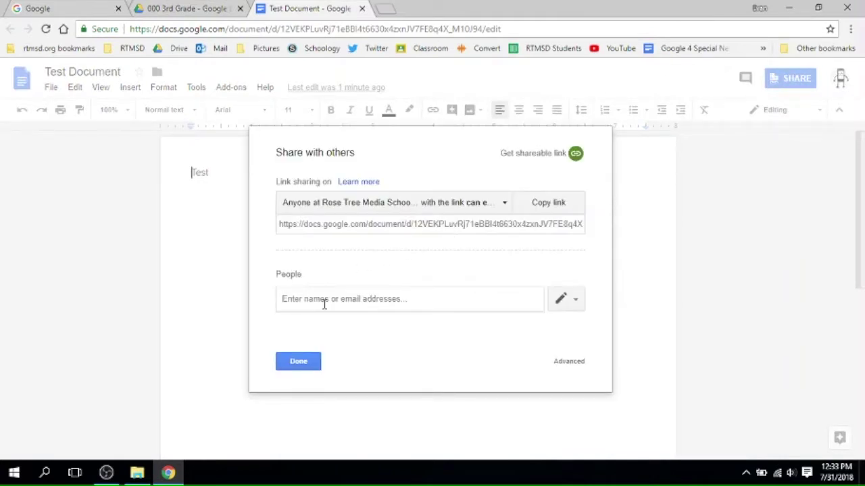
# - Add the suggested colleague under People, then open the Advanced sharing settings
pyautogui.write('cco')
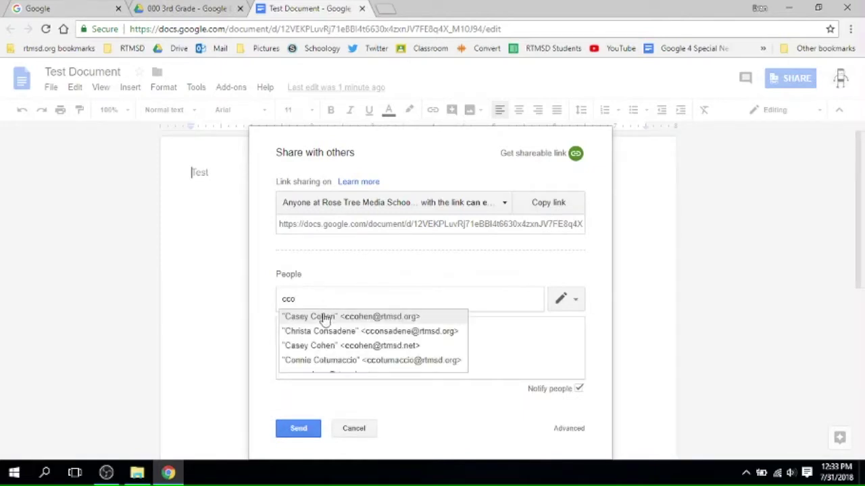
pyautogui.click(324, 317)
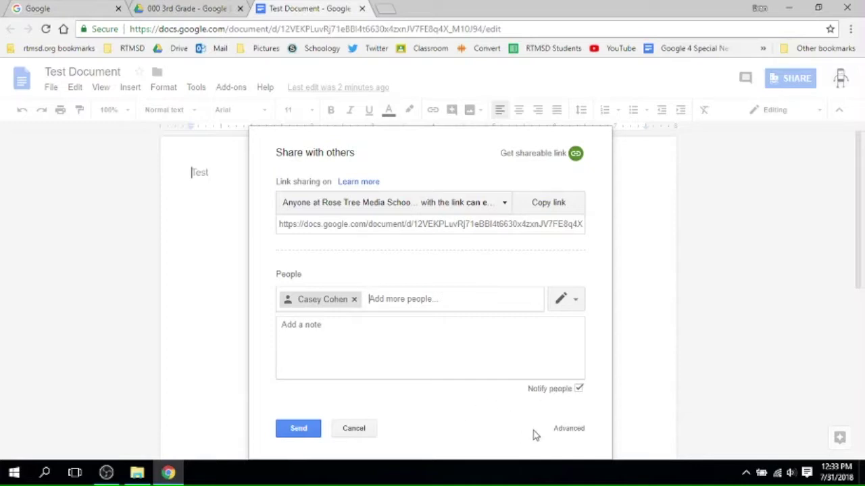
pyautogui.click(573, 430)
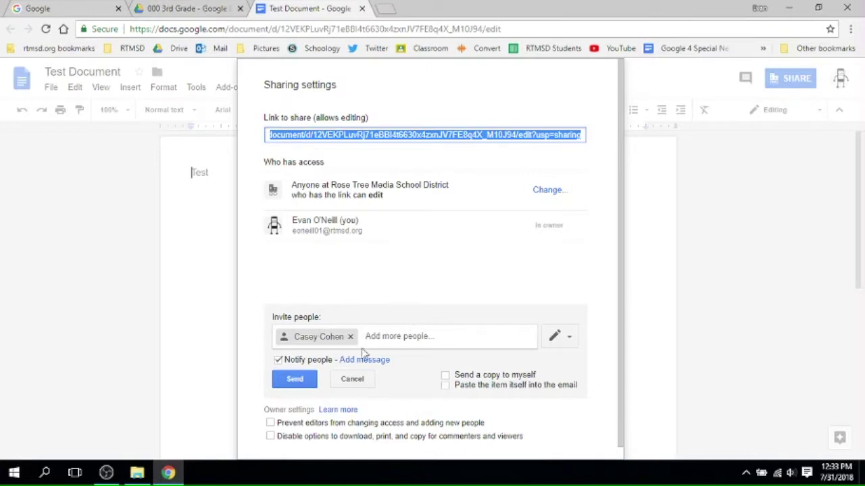
# - Send the editor invite, then invite a second colleague with Can view access
pyautogui.click(296, 380)
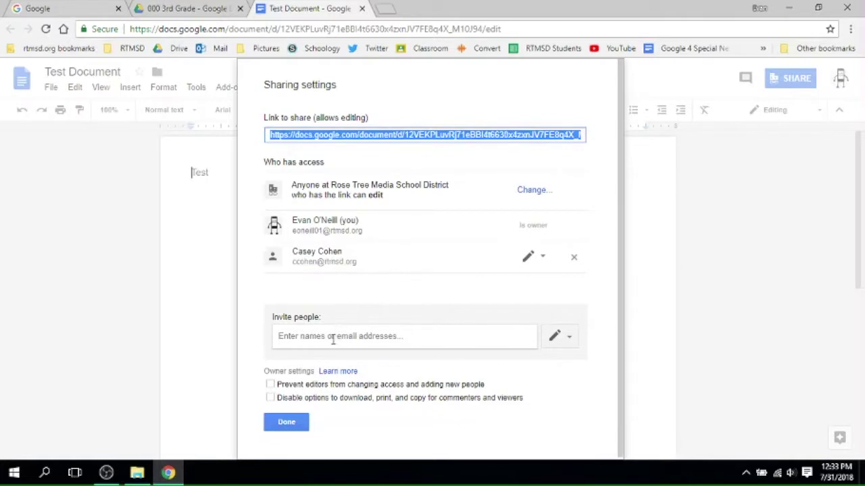
pyautogui.click(332, 340)
pyautogui.write('kmcc')
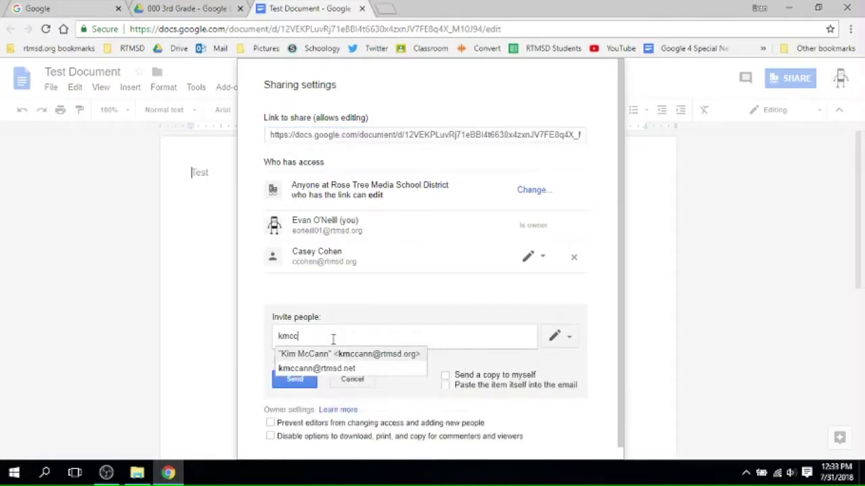
pyautogui.click(332, 357)
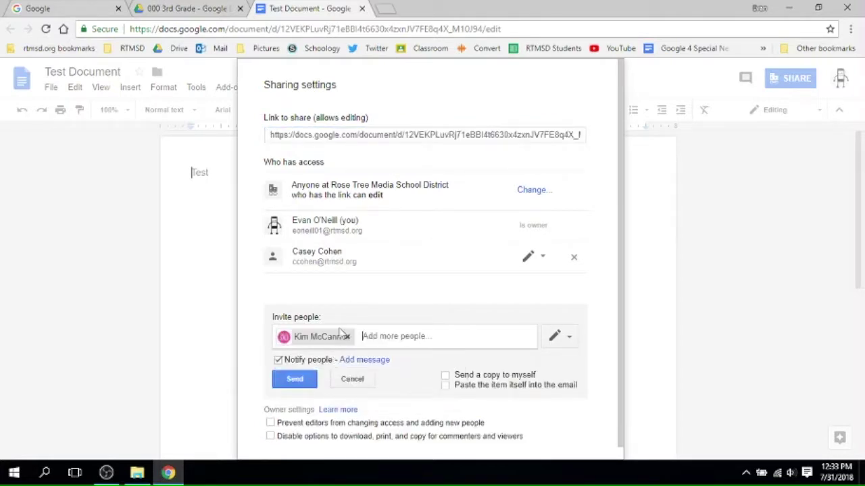
pyautogui.click(570, 337)
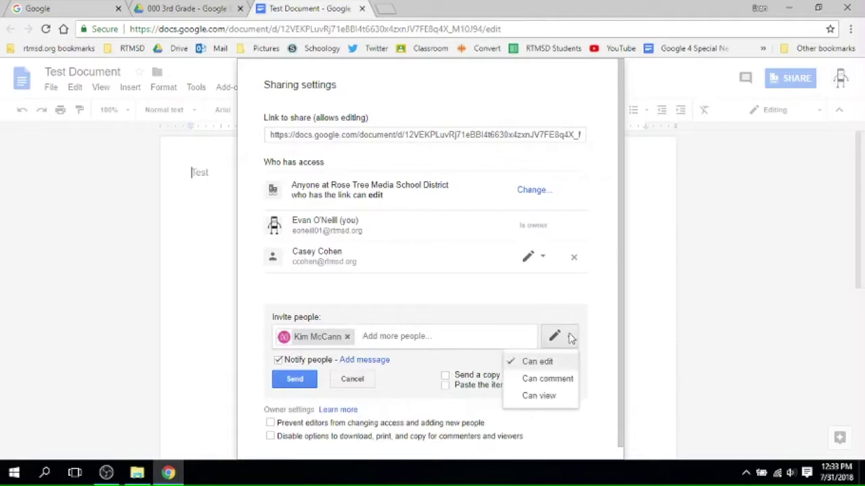
pyautogui.click(540, 396)
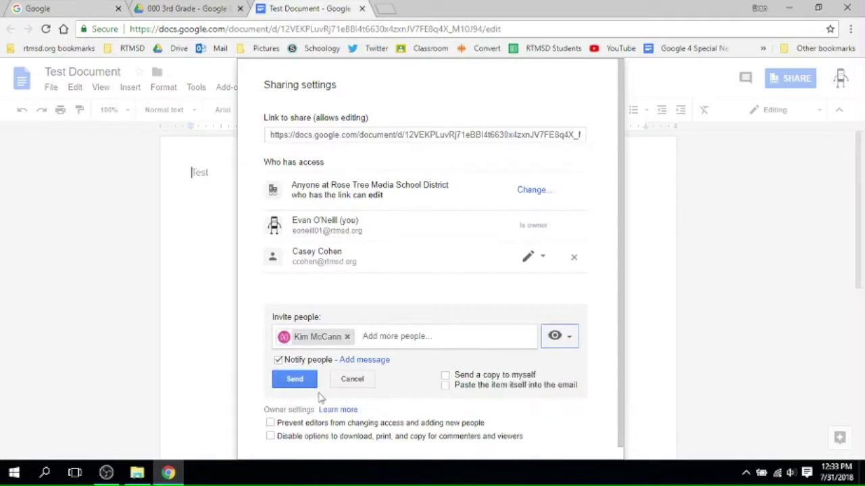
pyautogui.click(284, 379)
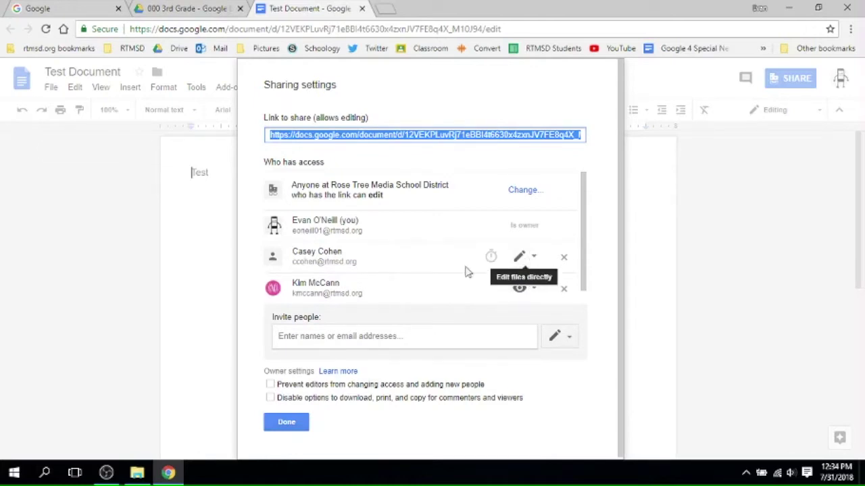
# - Close the sharing settings, reopen them to review who has access, and close again
pyautogui.click(286, 423)
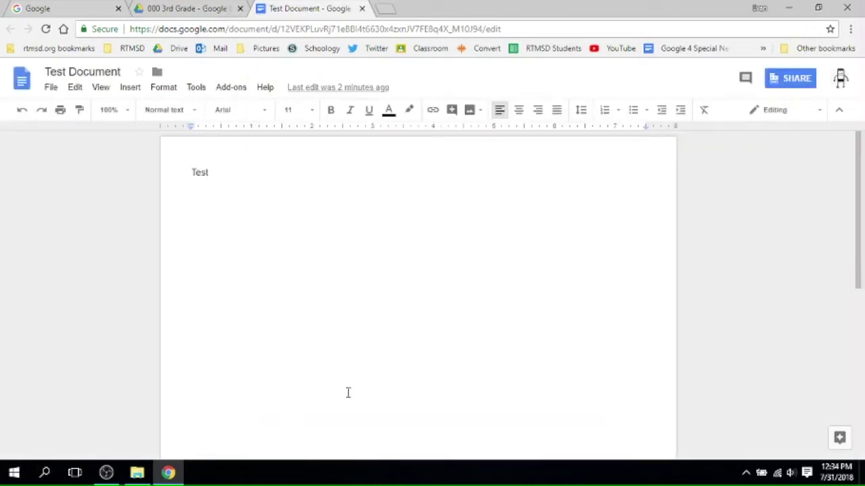
pyautogui.click(791, 78)
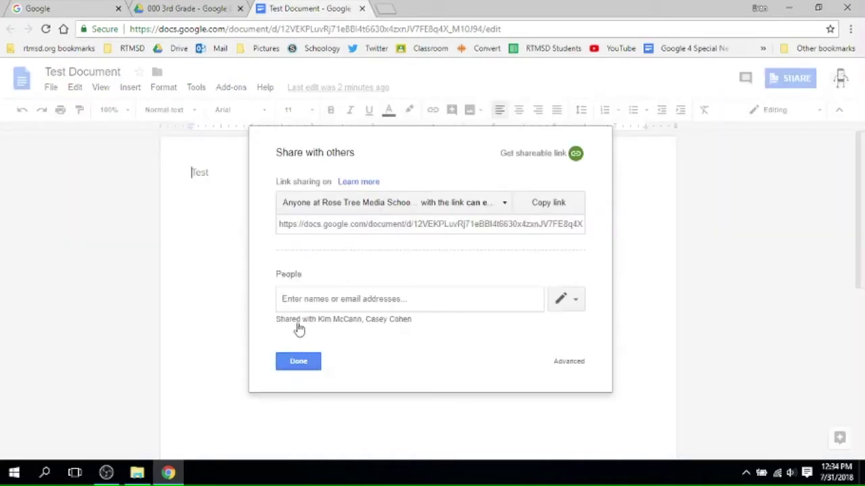
pyautogui.click(568, 362)
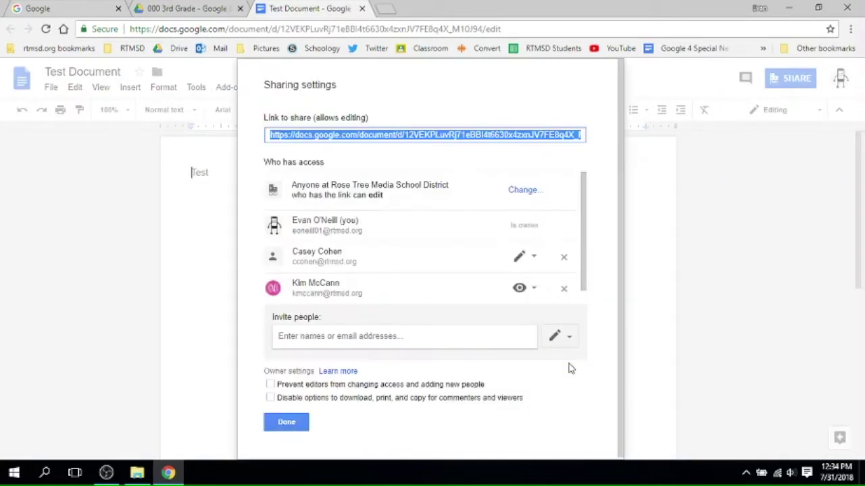
pyautogui.click(275, 428)
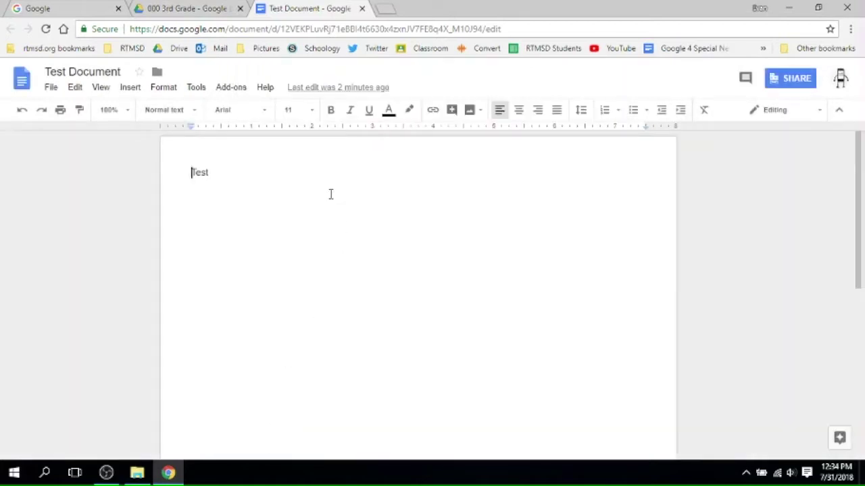
# - Collapse the folder trees, then open and close 11: Social Studies: US History from Shared with me
pyautogui.click(361, 9)
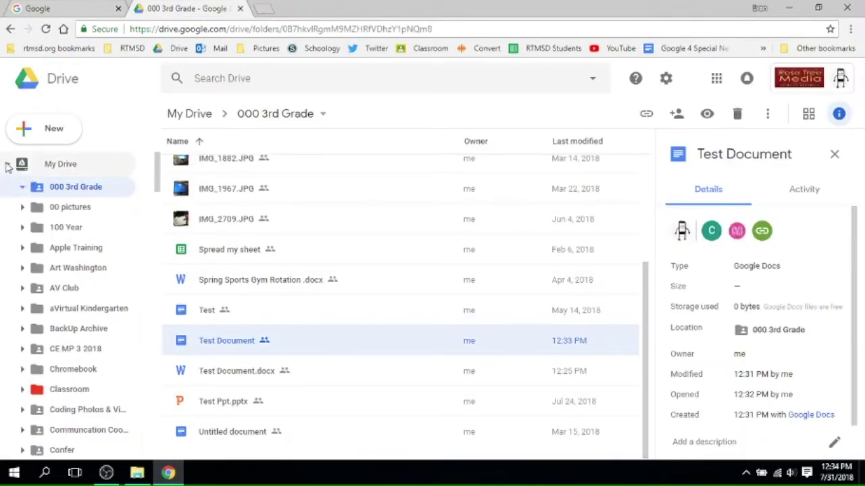
pyautogui.click(8, 164)
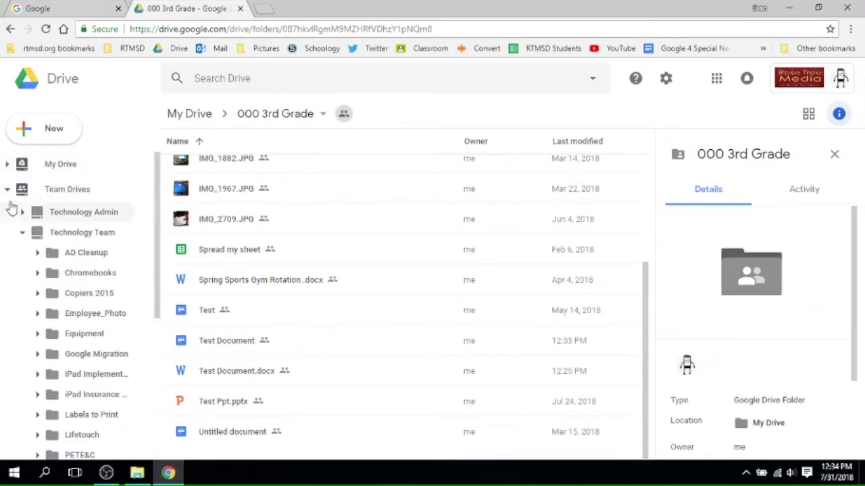
pyautogui.click(8, 191)
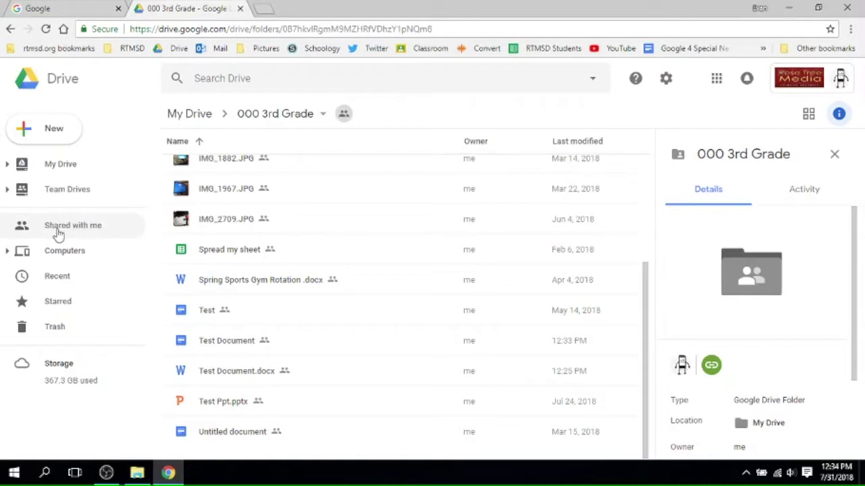
pyautogui.click(58, 231)
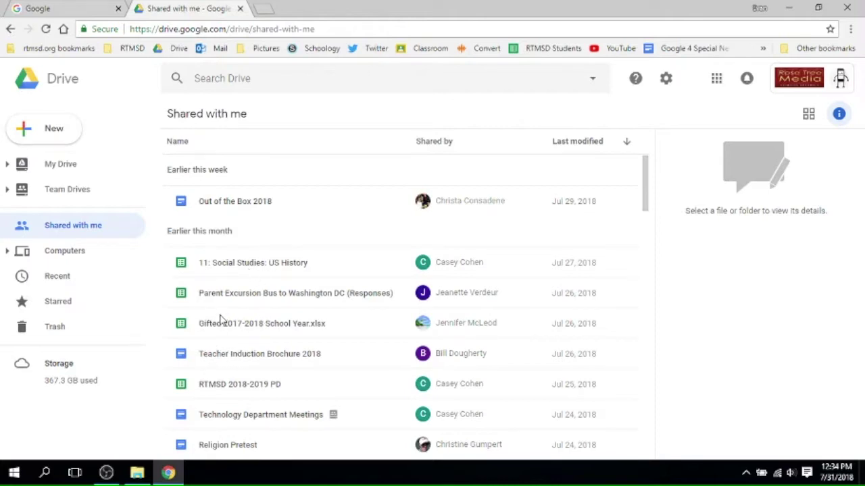
pyautogui.doubleClick(243, 263)
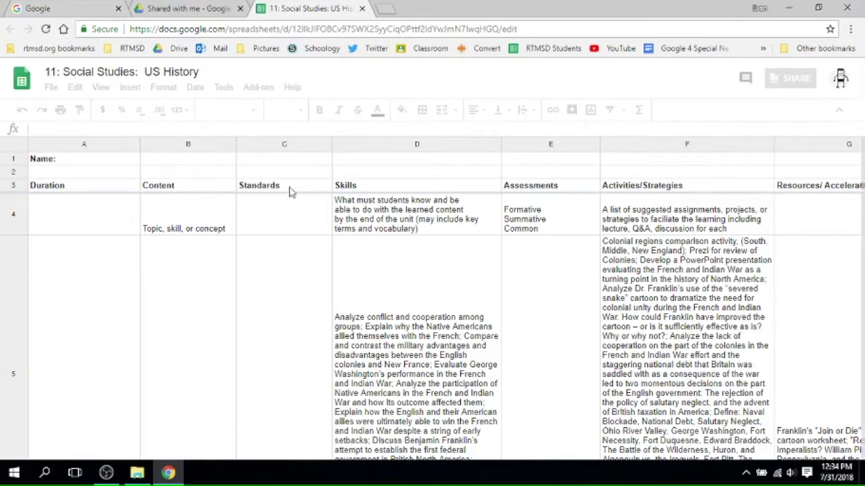
pyautogui.click(362, 8)
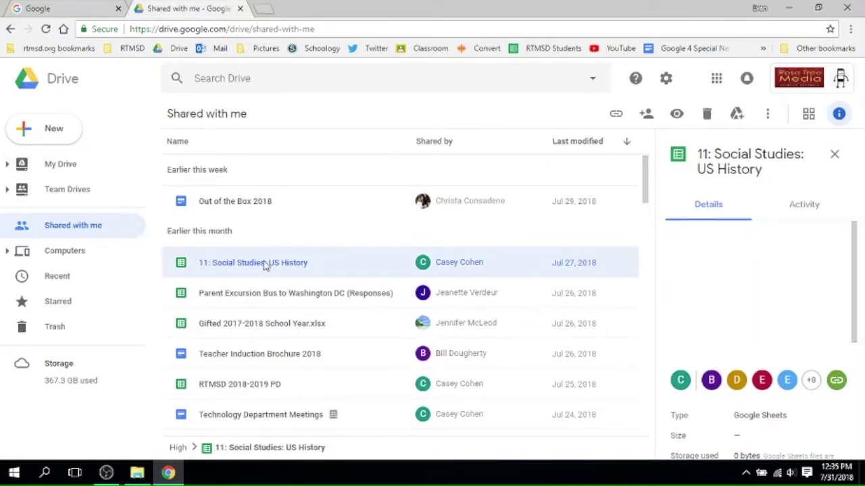
# - Add 11: Social Studies: US History to My Drive and move it into 000 3rd Grade, accepting folder sharing
pyautogui.rightClick(265, 265)
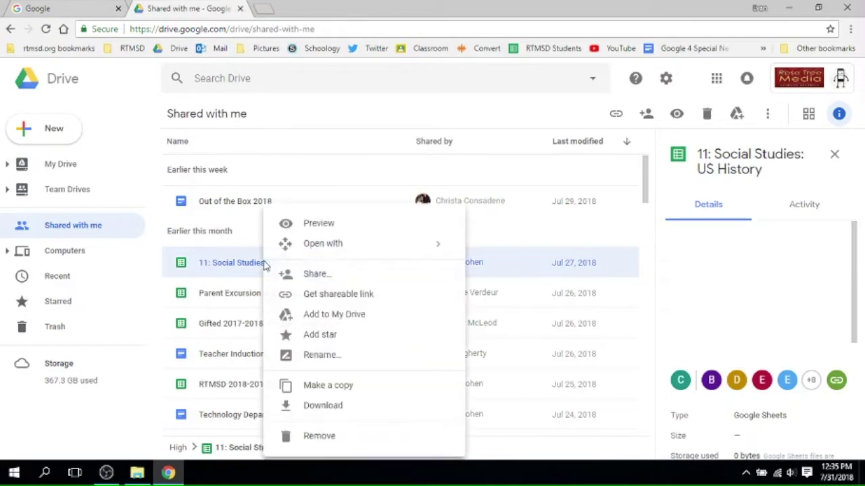
pyautogui.click(338, 315)
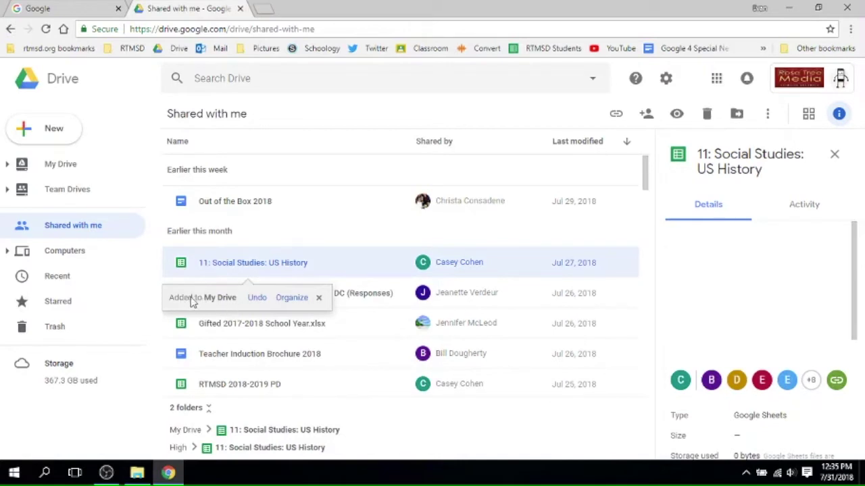
pyautogui.click(292, 299)
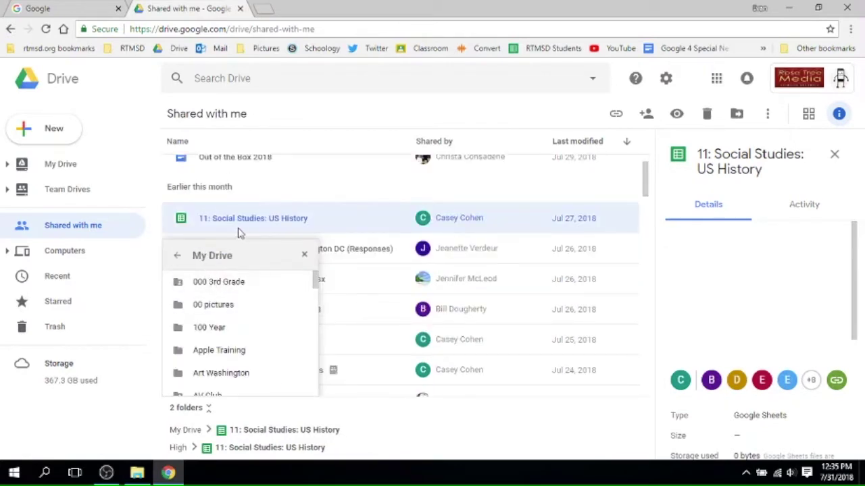
pyautogui.click(225, 287)
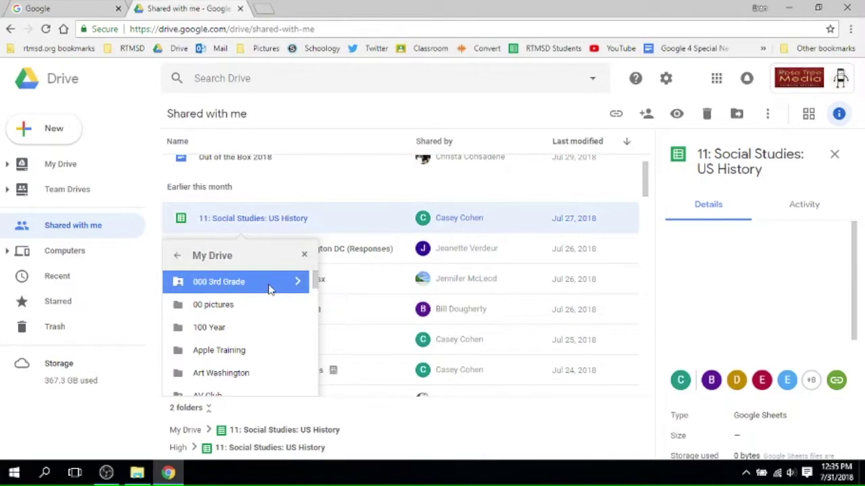
pyautogui.click(297, 284)
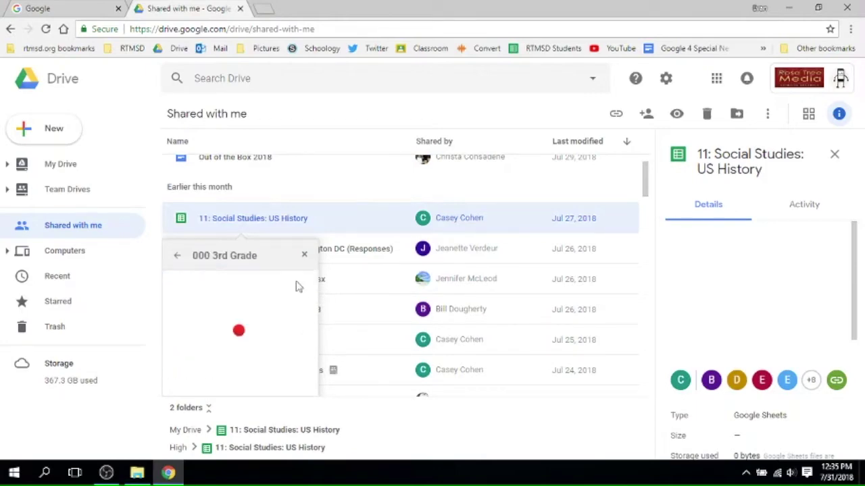
pyautogui.scroll(1, 279, 309)
pyautogui.scroll(-10, 280, 309)
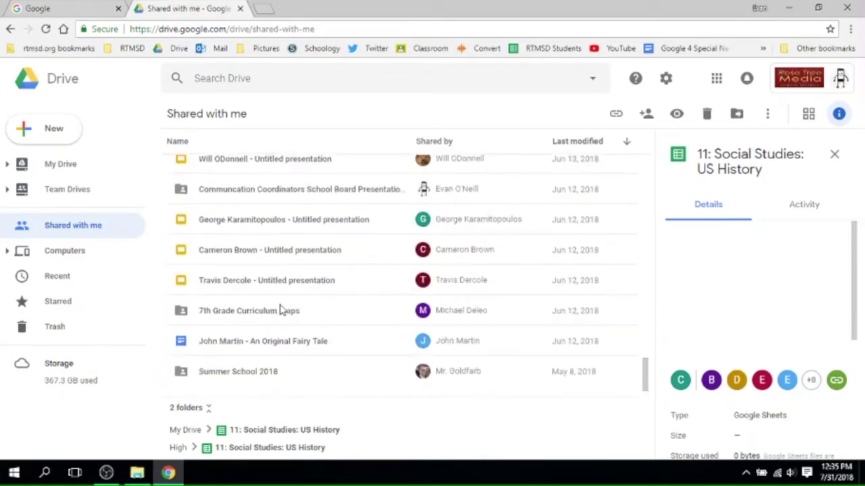
pyautogui.scroll(10, 369, 275)
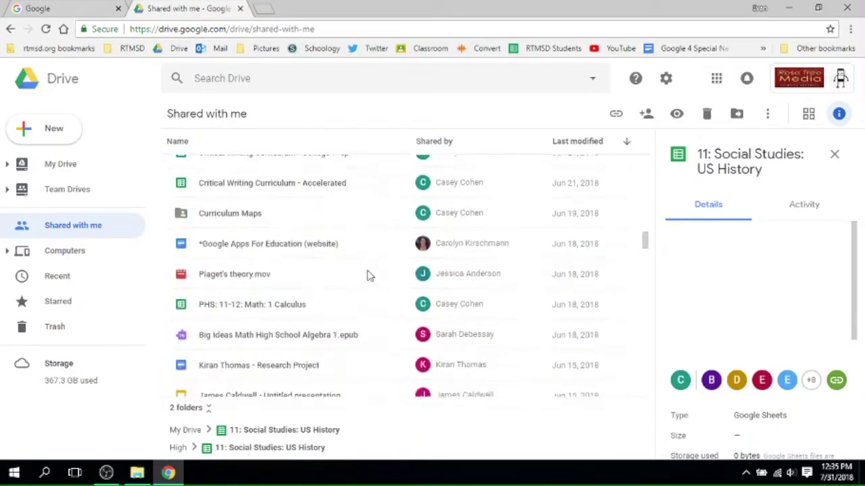
pyautogui.scroll(-10, 369, 275)
pyautogui.scroll(9, 369, 275)
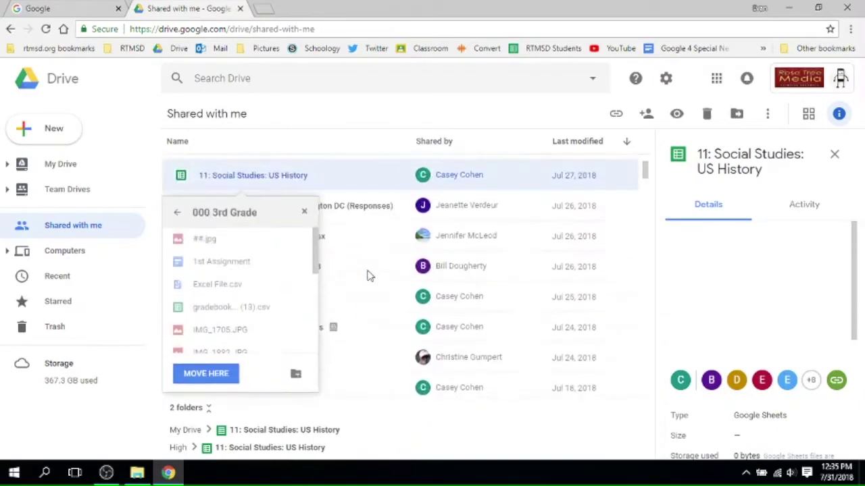
pyautogui.click(201, 378)
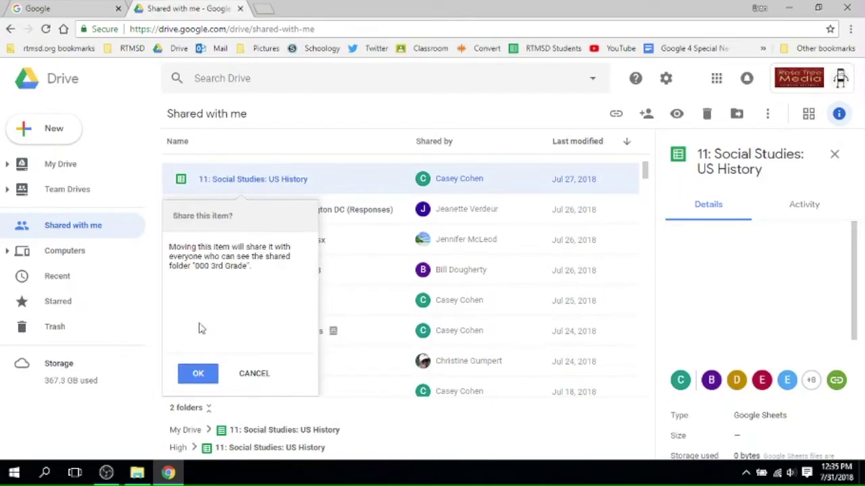
pyautogui.click(199, 375)
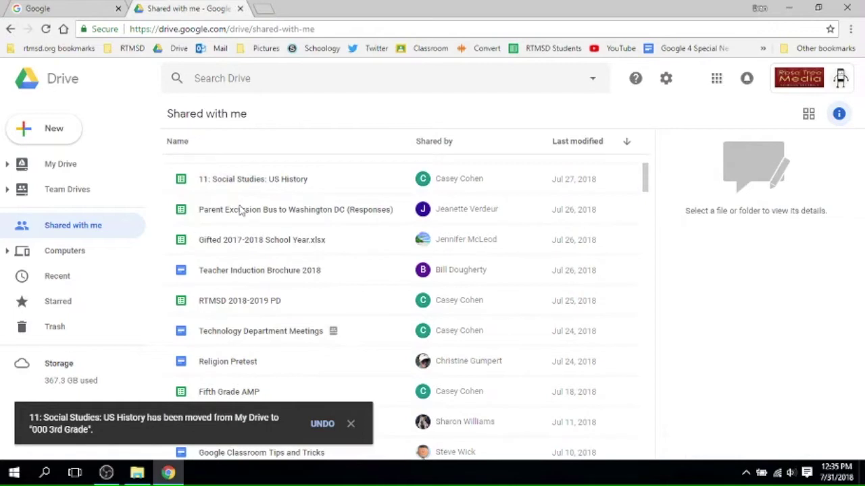
pyautogui.click(48, 168)
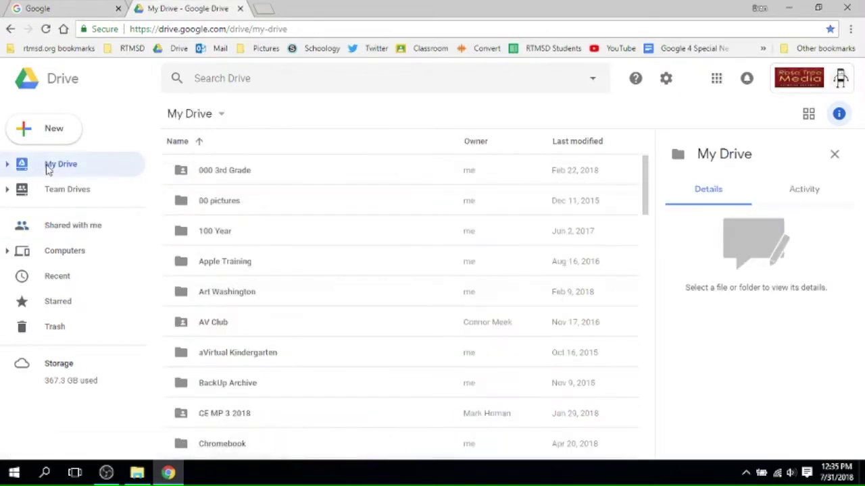
pyautogui.doubleClick(212, 174)
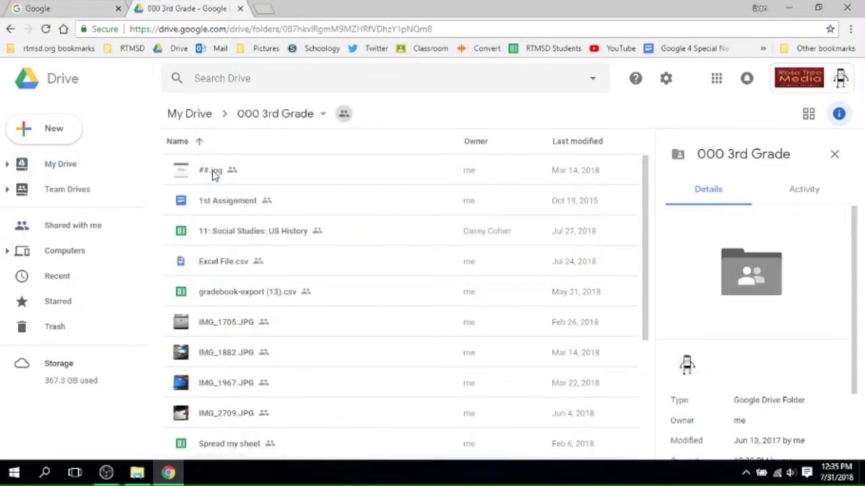
pyautogui.click(250, 233)
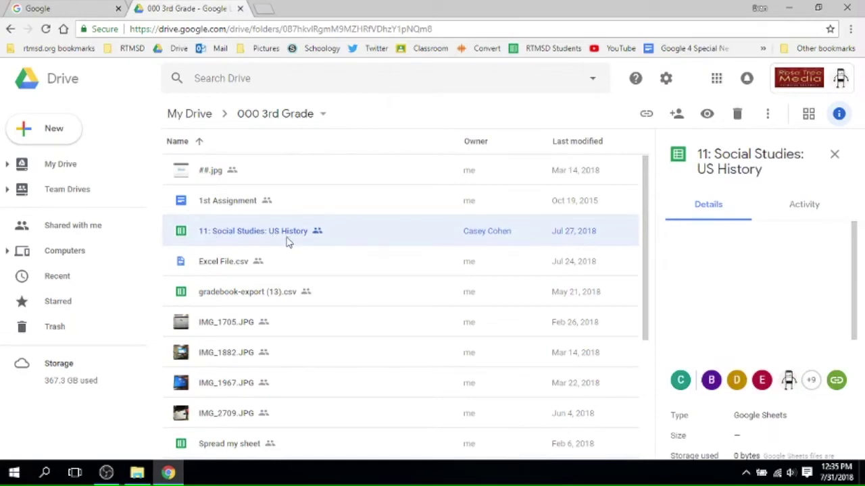
pyautogui.click(66, 232)
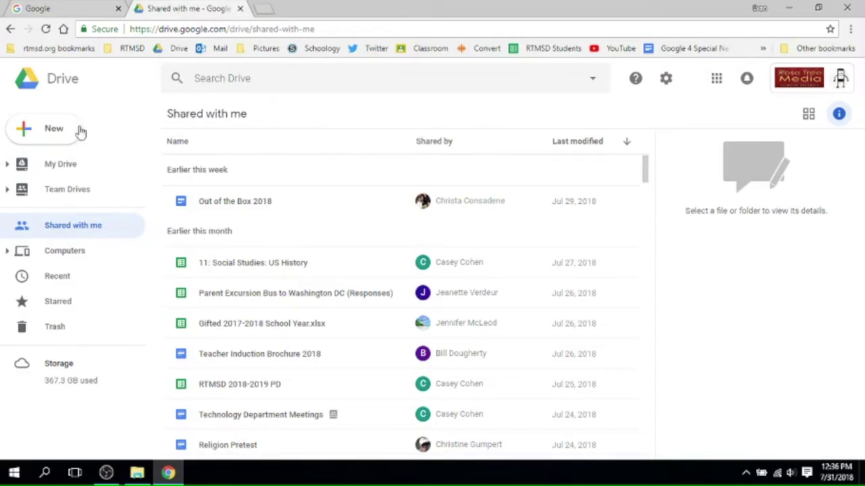
# - List all PDF files in Drive from the search suggestions, then clear that search
pyautogui.click(258, 79)
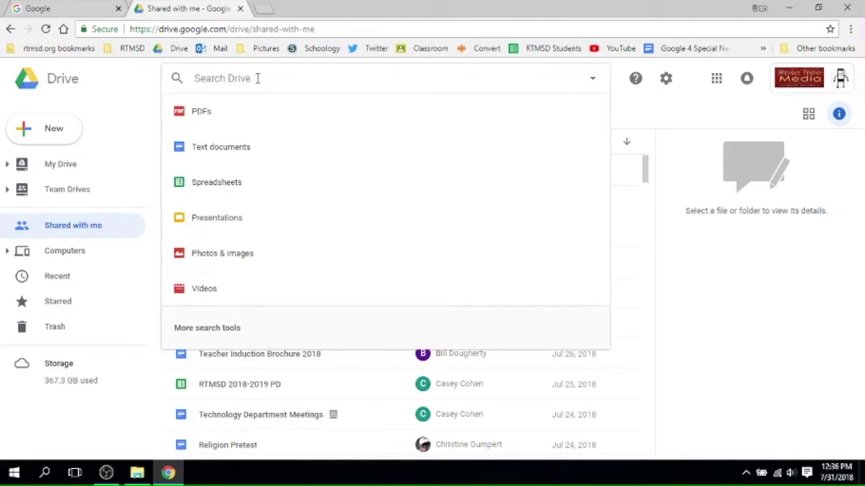
pyautogui.click(222, 119)
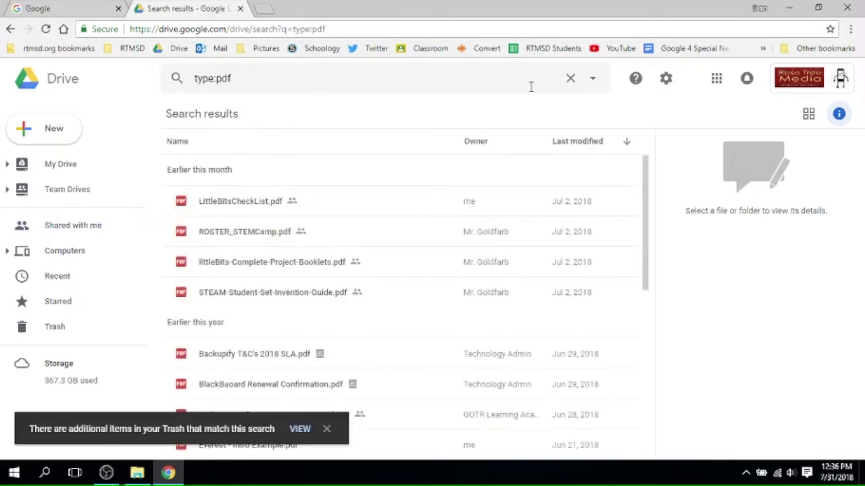
pyautogui.click(570, 79)
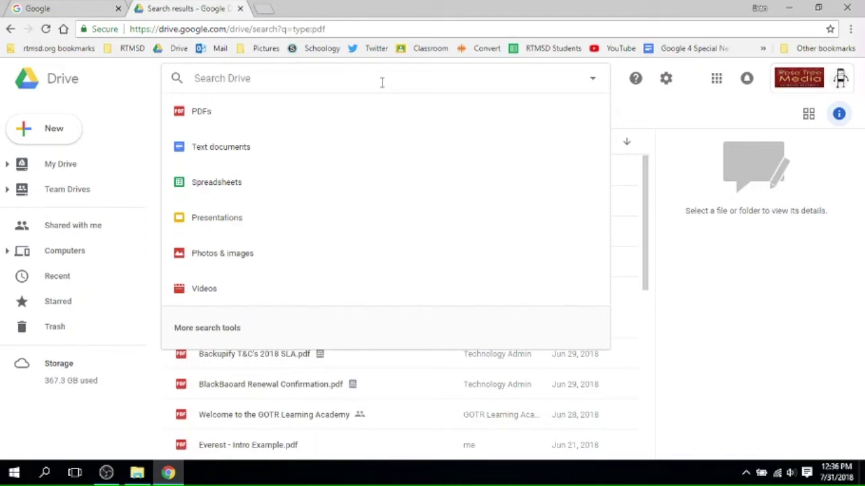
# - Search Drive for 'differentiation' and scroll through the matching folders and PDFs
pyautogui.write('differentiation')
pyautogui.press('Return')
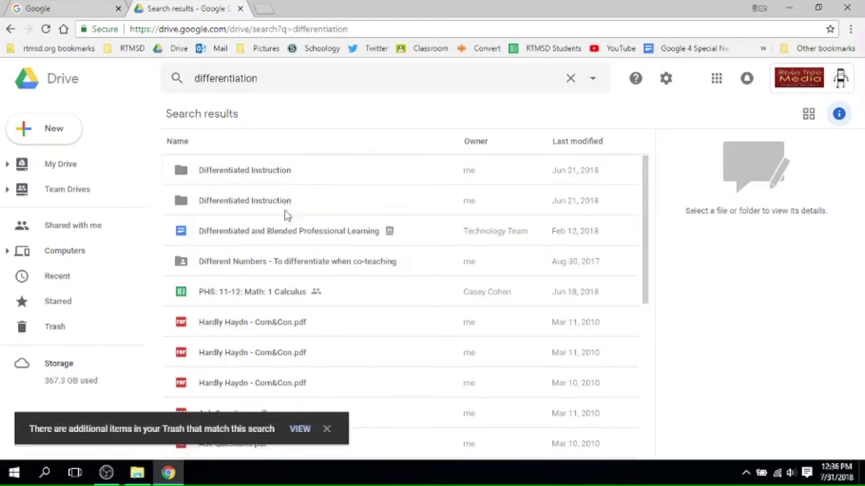
pyautogui.scroll(-1, 283, 226)
pyautogui.scroll(-10, 280, 230)
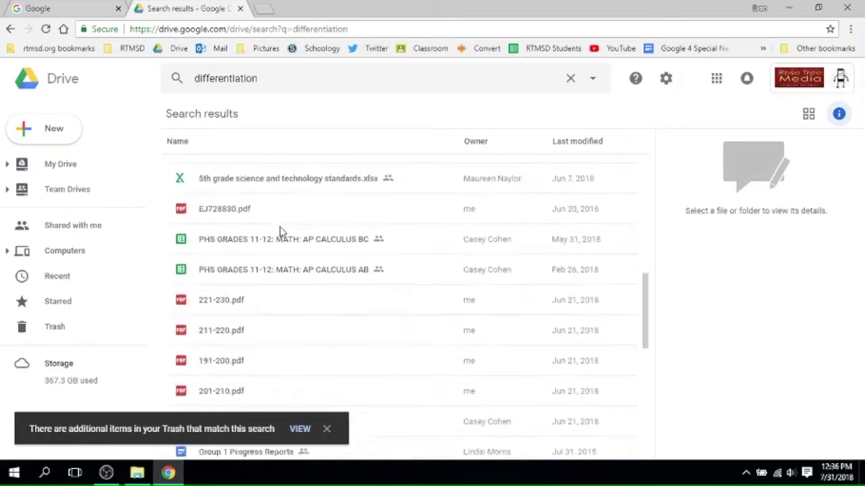
pyautogui.scroll(15, 280, 244)
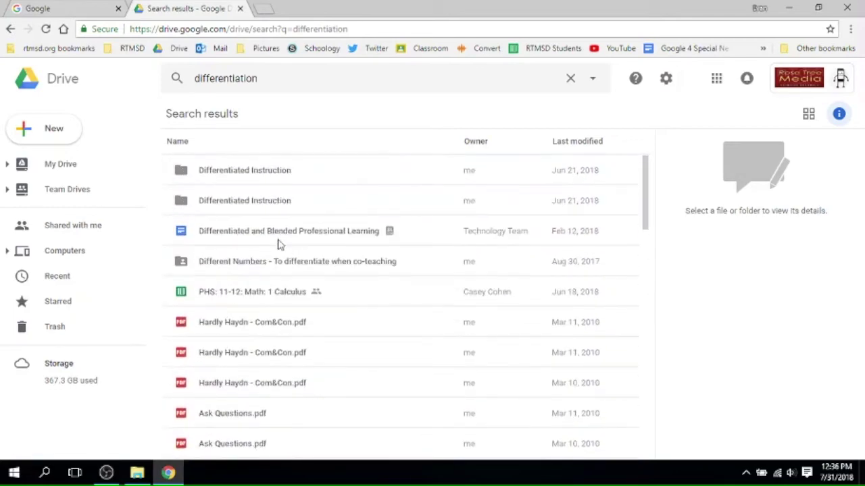
pyautogui.scroll(-4, 280, 244)
pyautogui.scroll(5, 280, 245)
# - Open the advanced search options, leaving Owner at Anyone and Has the words empty
pyautogui.click(571, 81)
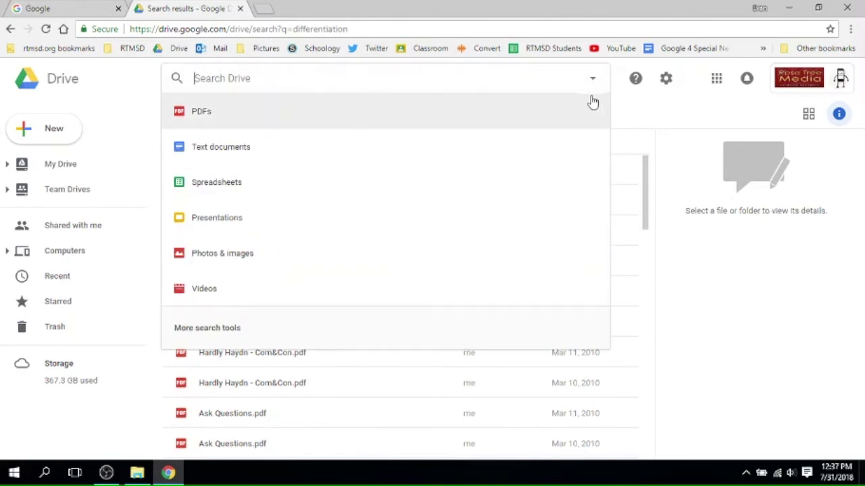
pyautogui.click(593, 80)
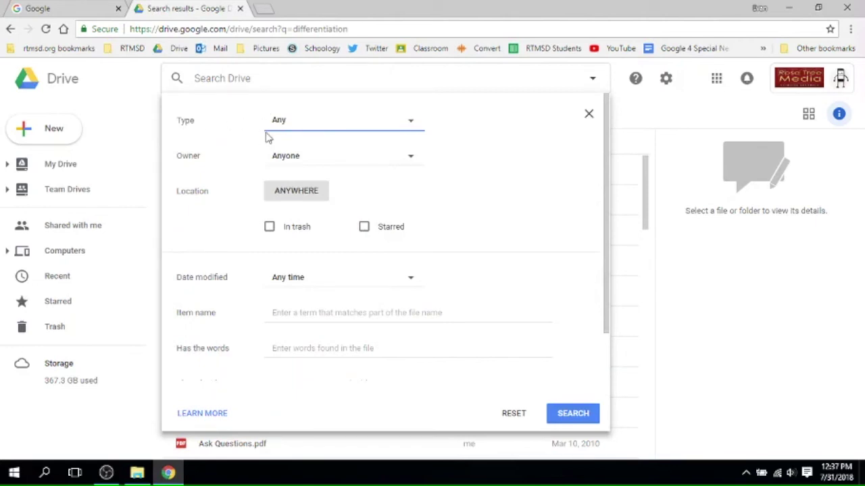
pyautogui.click(322, 159)
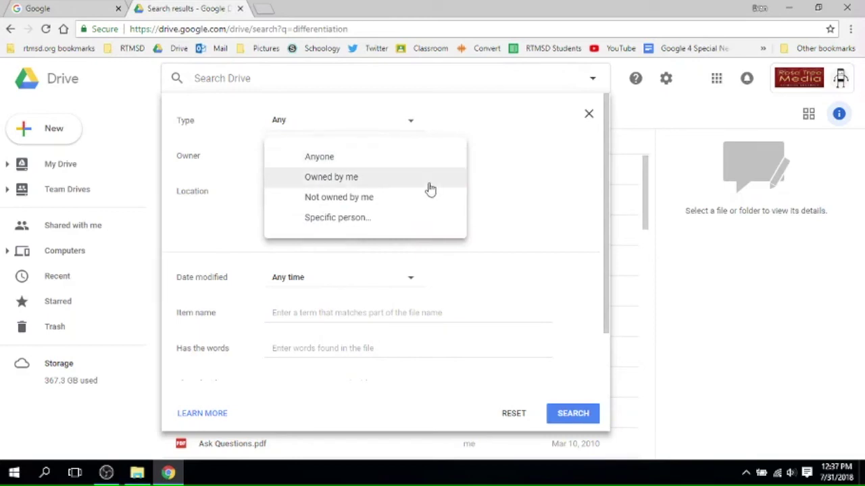
pyautogui.click(504, 198)
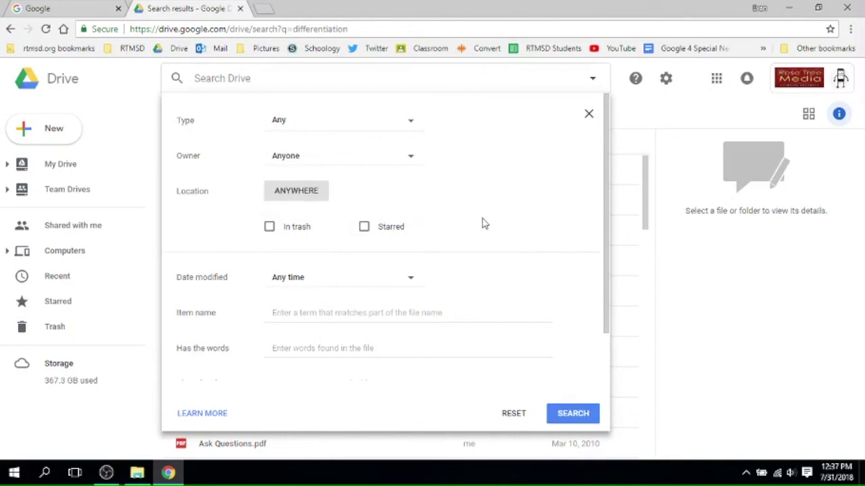
pyautogui.click(313, 347)
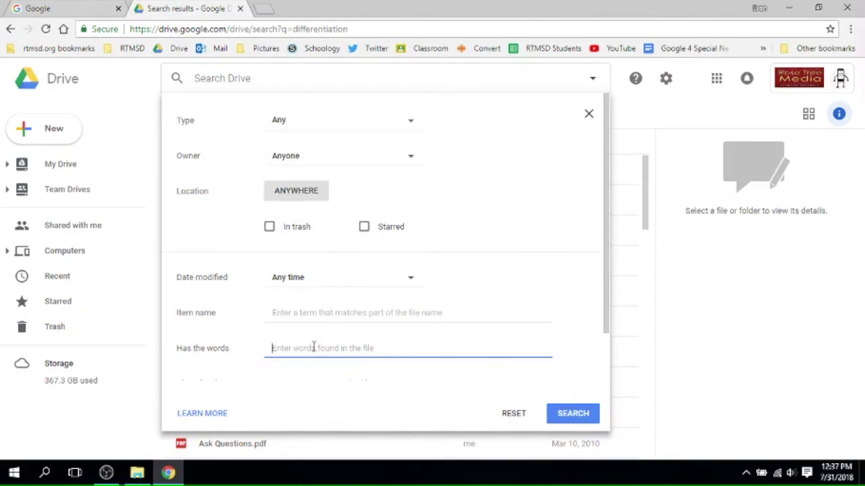
pyautogui.click(502, 299)
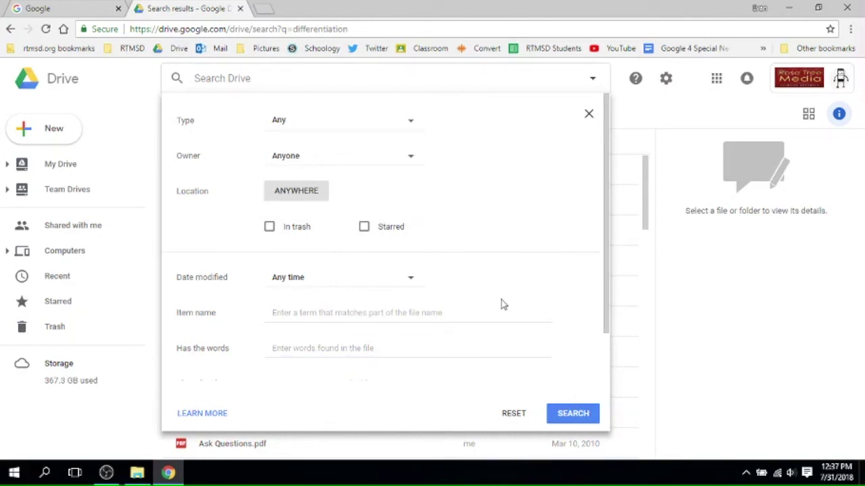